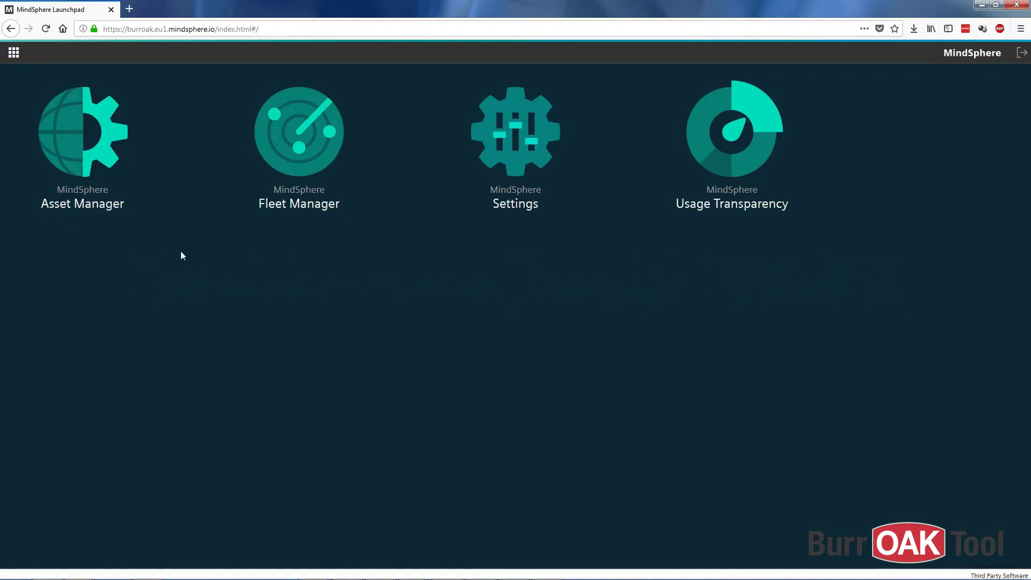
- Launch Asset Manager from the launchpad to show the burroak root asset's details
left_click(85, 139)
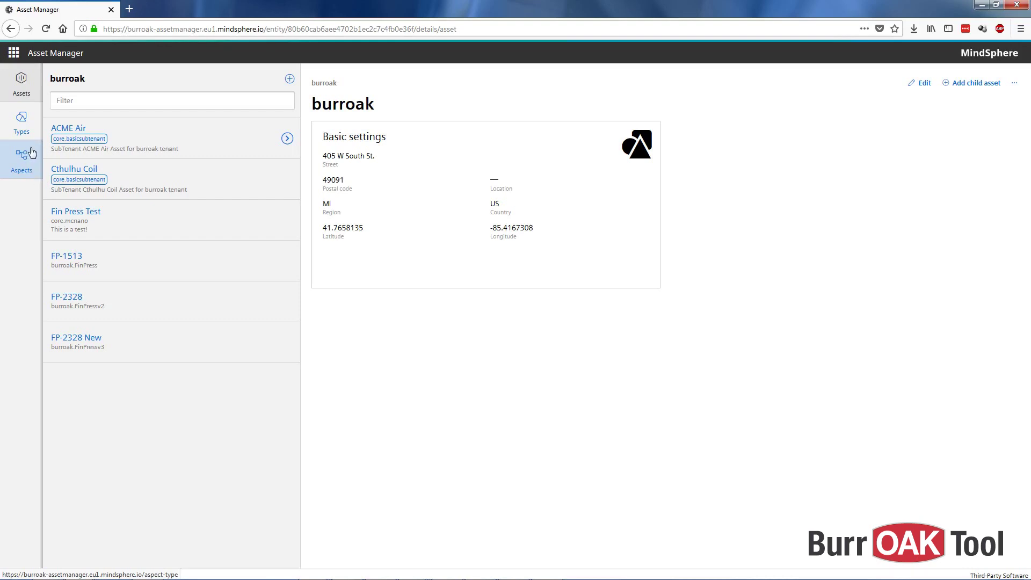
- Create a new aspect named ServoMotor with type ID burroak.ServoMotor
left_click(31, 152)
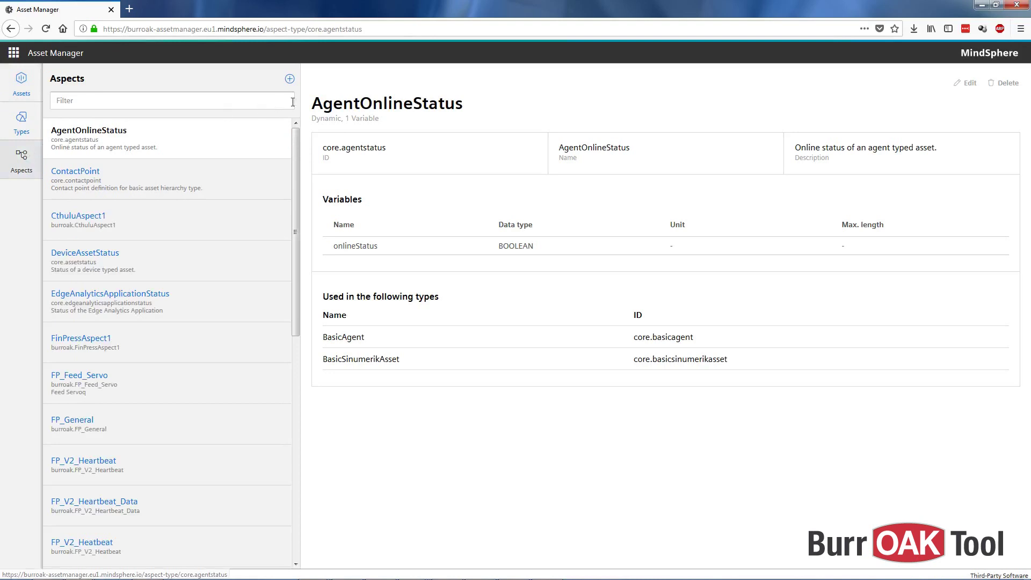
left_click(289, 80)
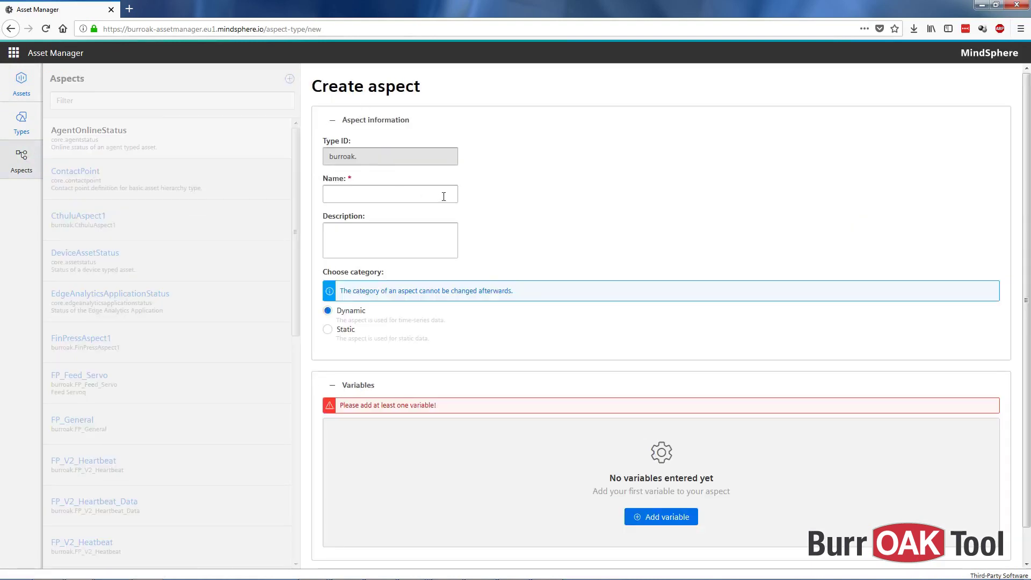
left_click(438, 194)
type("Serv")
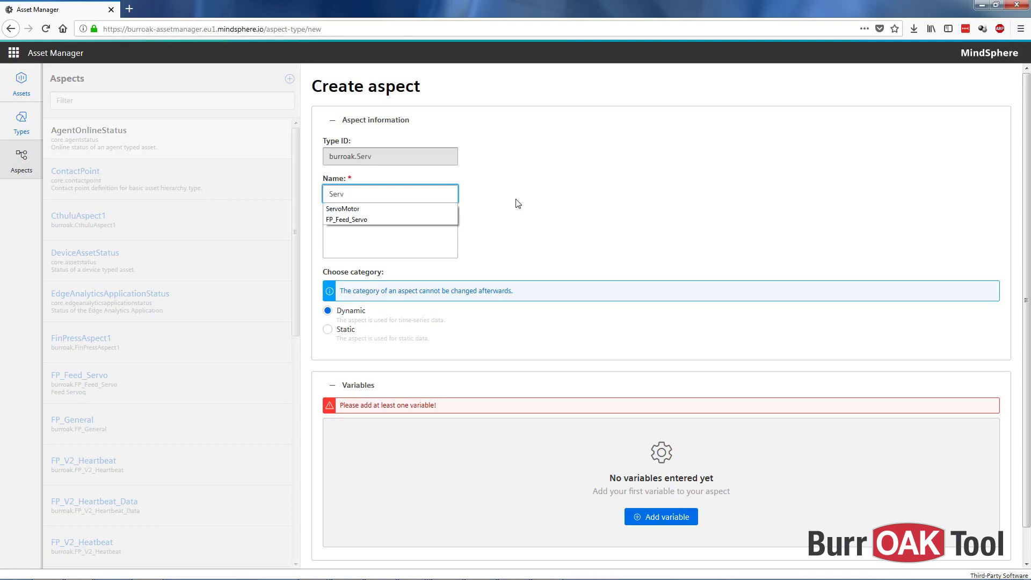
type("oMOtor")
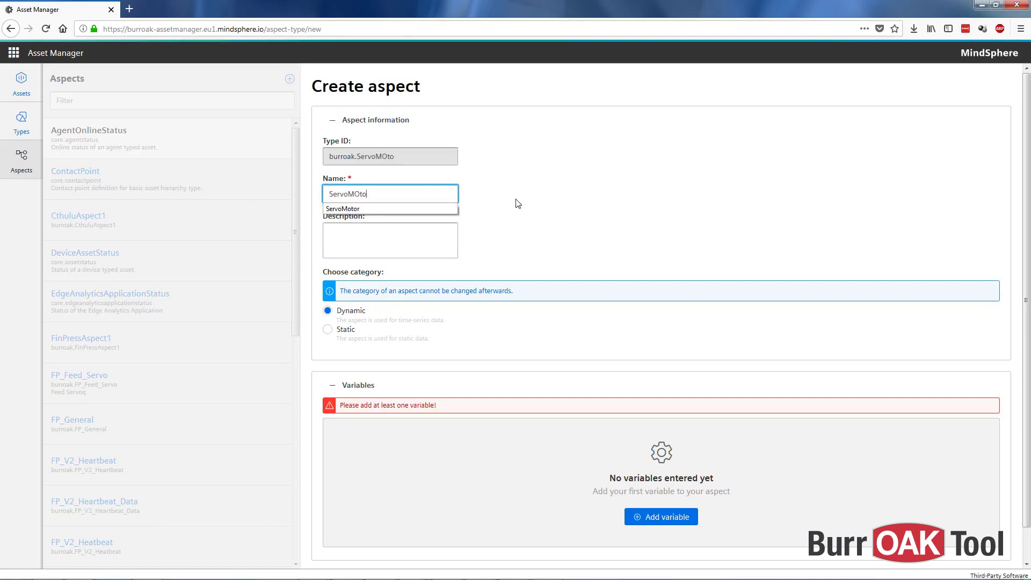
key("BackSpace")
type("otor")
left_click(518, 204)
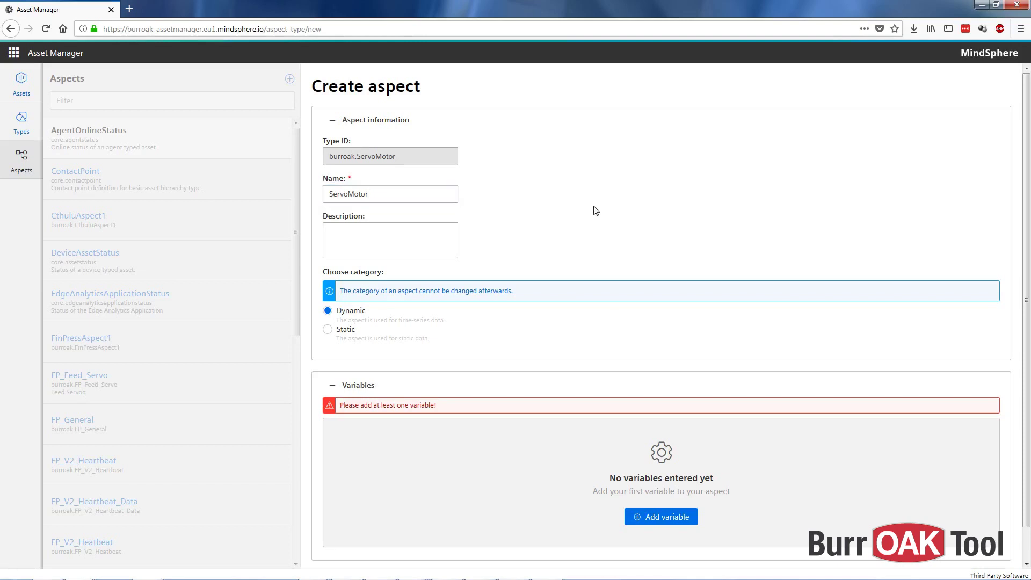
scroll(594, 206, "down", 1)
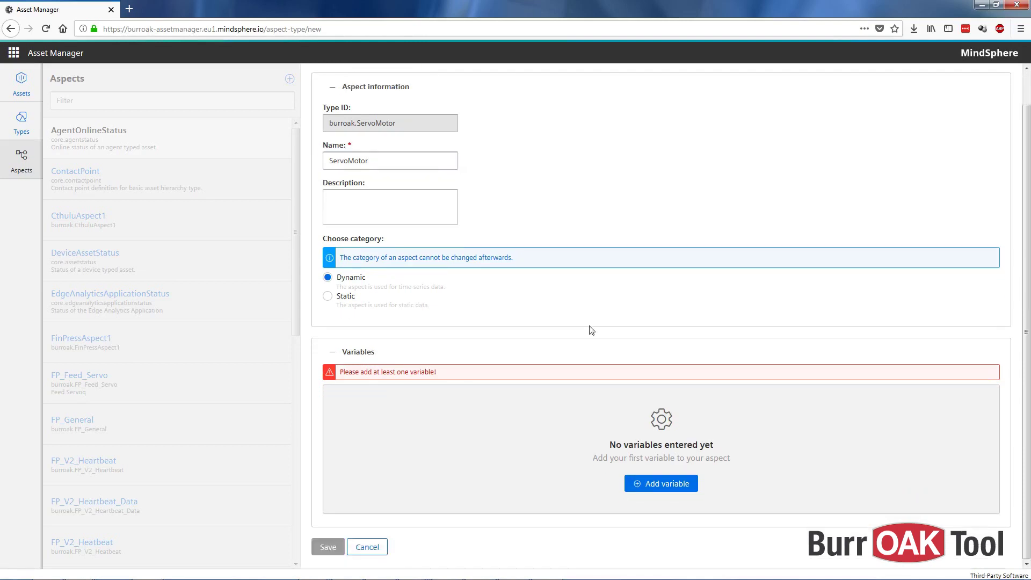
- Add a Temperature variable of data type INT with unit F to ServoMotor
left_click(687, 486)
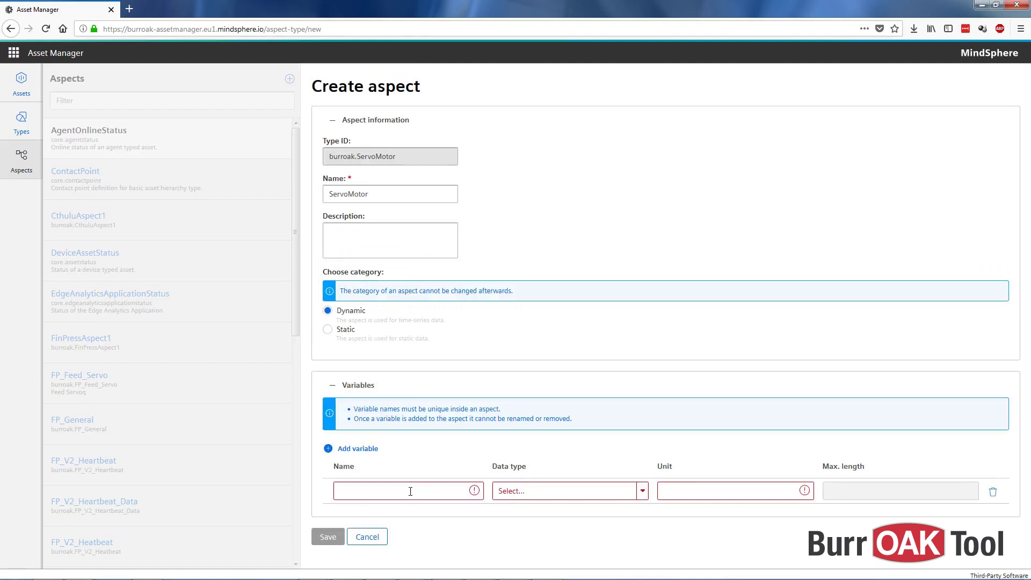
left_click(359, 488)
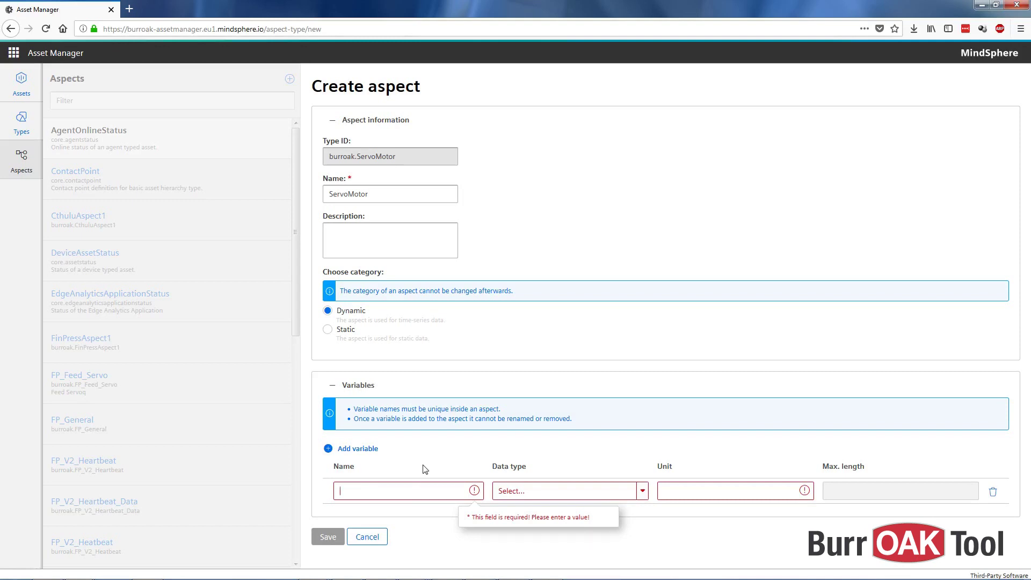
type("Temperature")
left_click(632, 490)
left_click(643, 490)
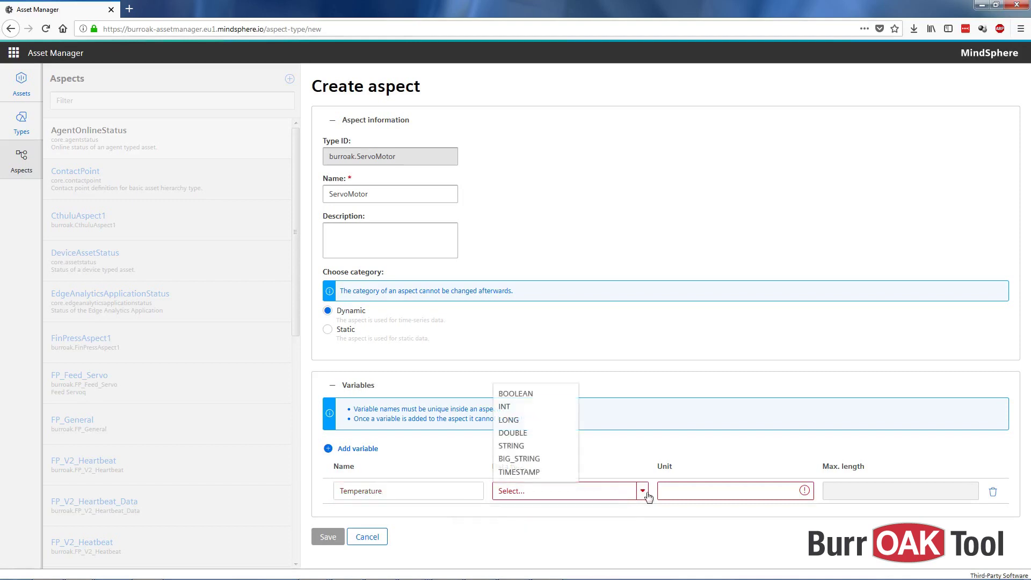
left_click(504, 404)
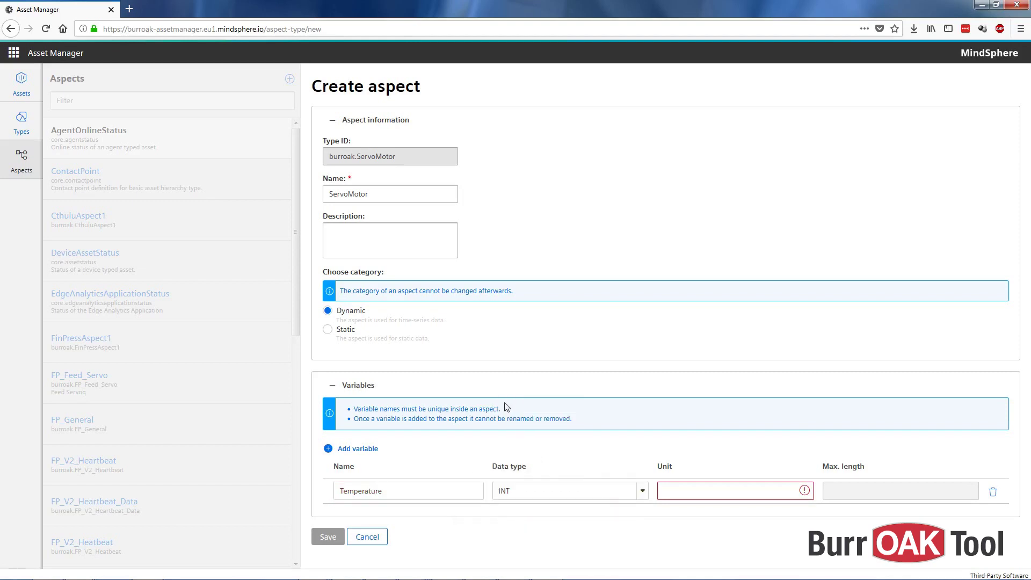
left_click(685, 494)
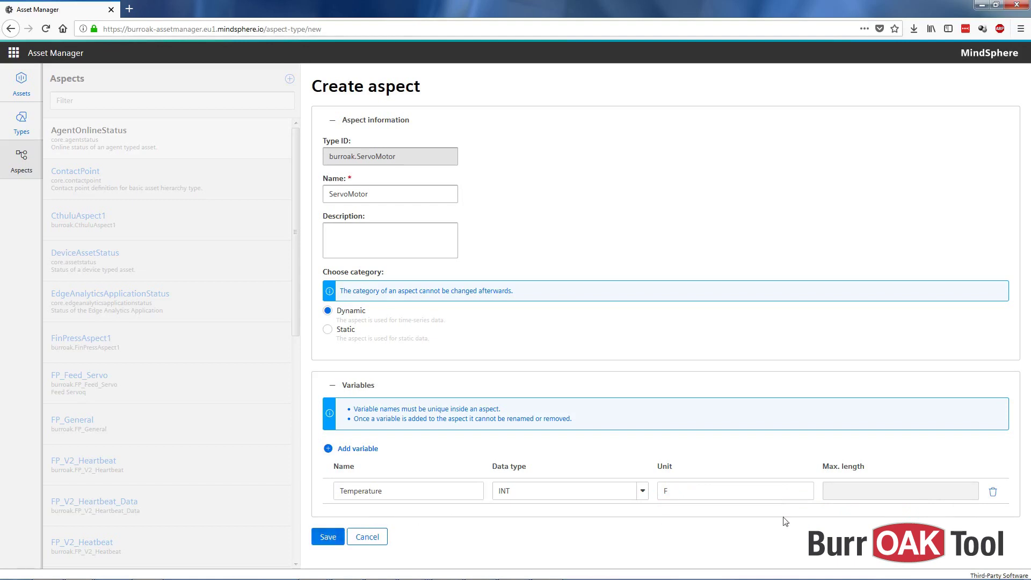
- Add a Torque variable of data type INT with unit Newtons
left_click(358, 449)
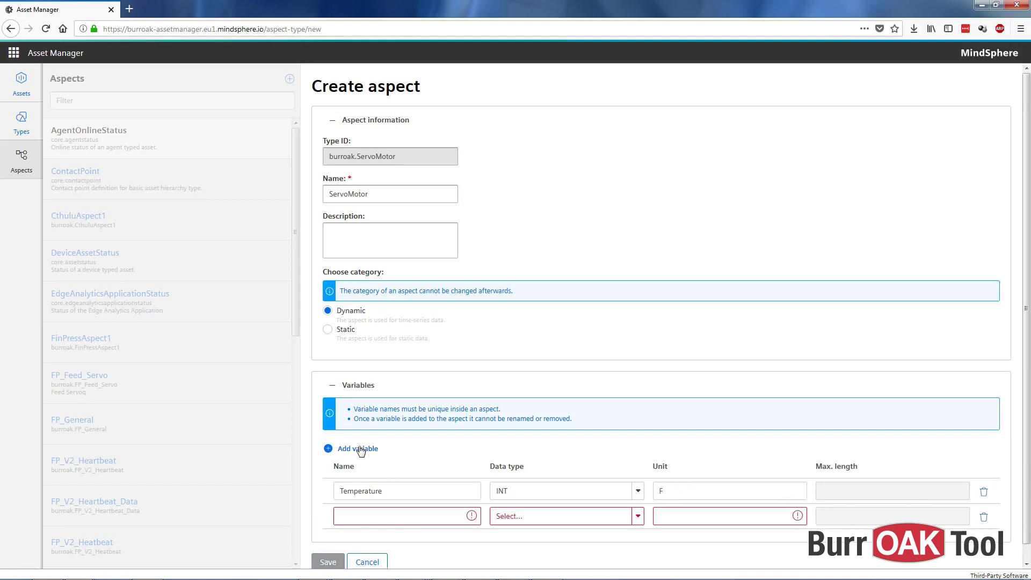
left_click(388, 515)
type("Torque")
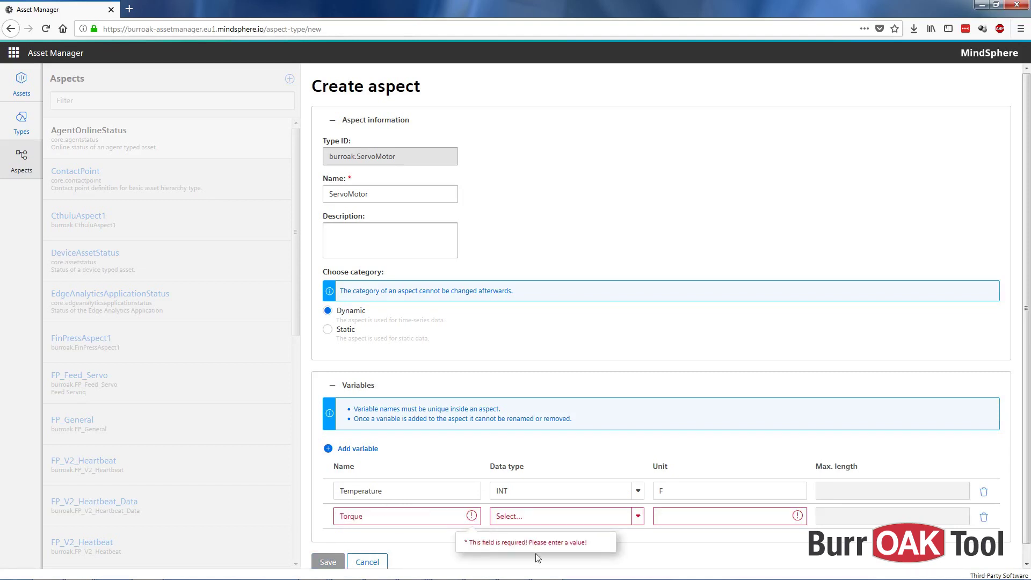
left_click(640, 526)
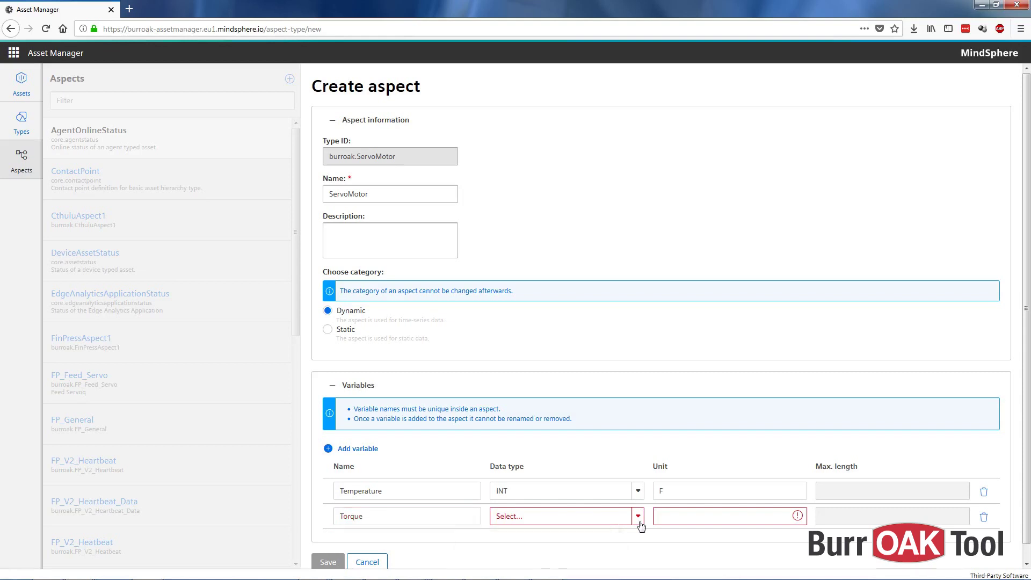
left_click(640, 524)
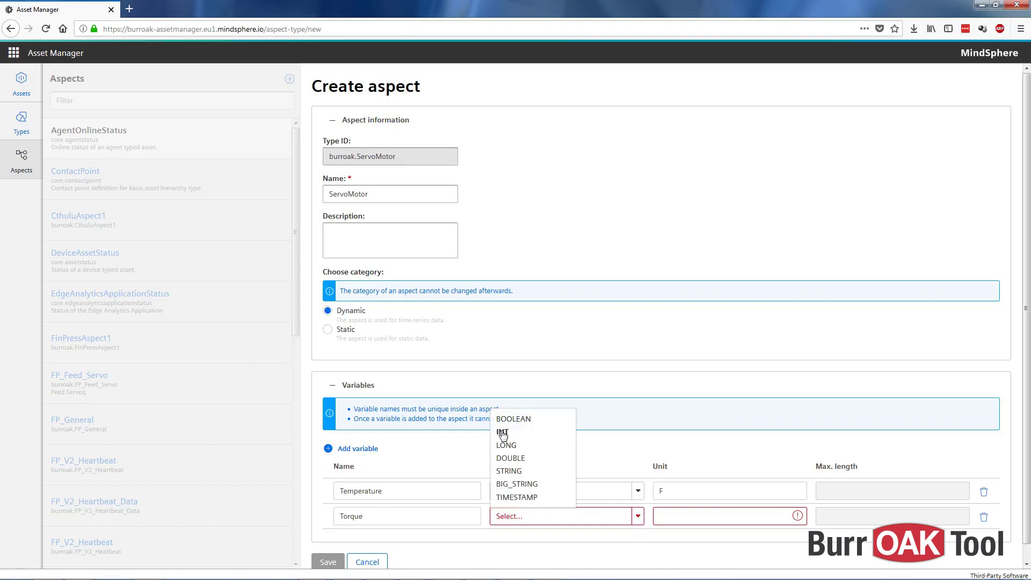
left_click(502, 433)
left_click(715, 517)
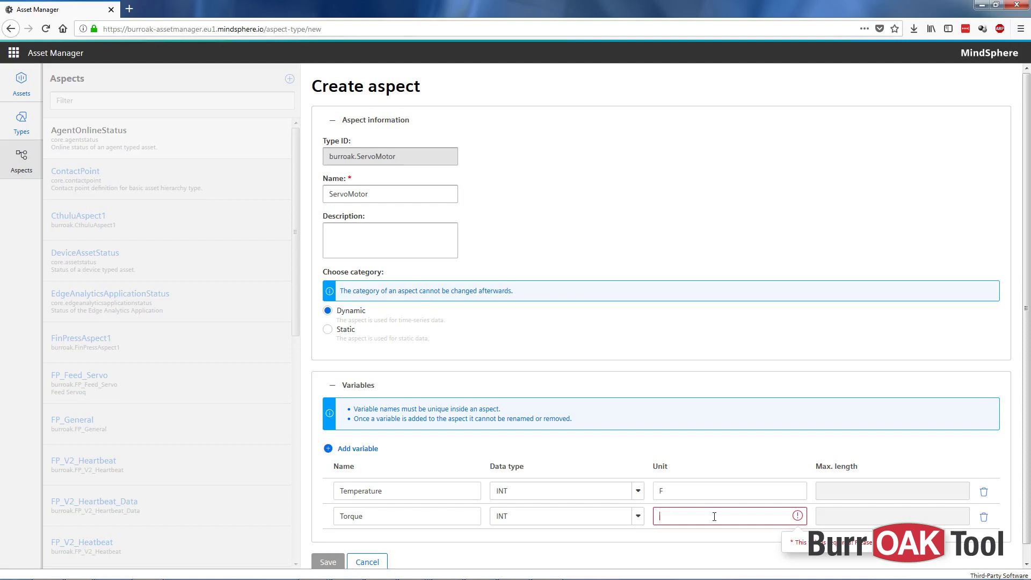
type("Newtons")
- Add a Velocity variable of data type INT with unit mm/s
left_click(370, 449)
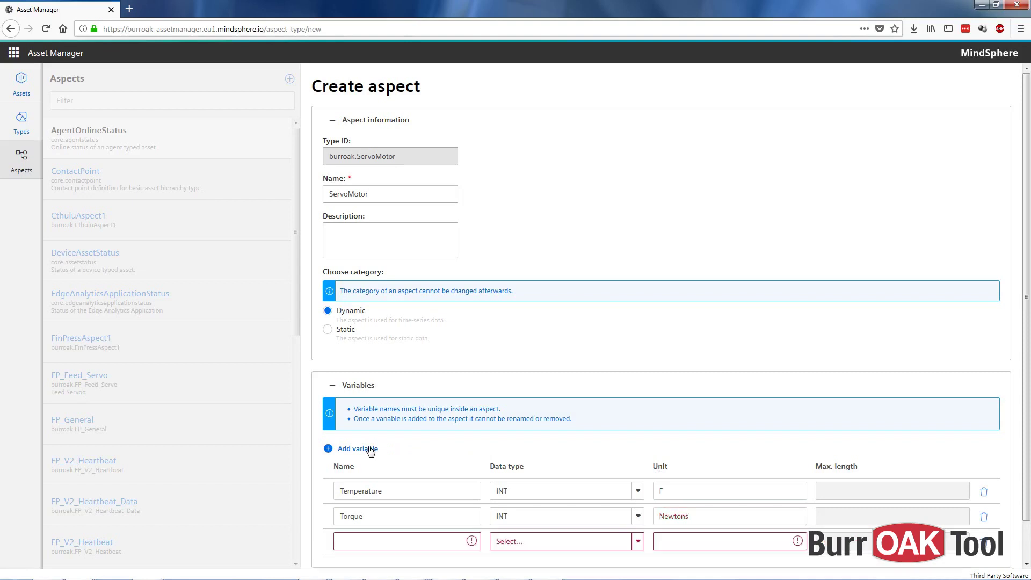
left_click(380, 545)
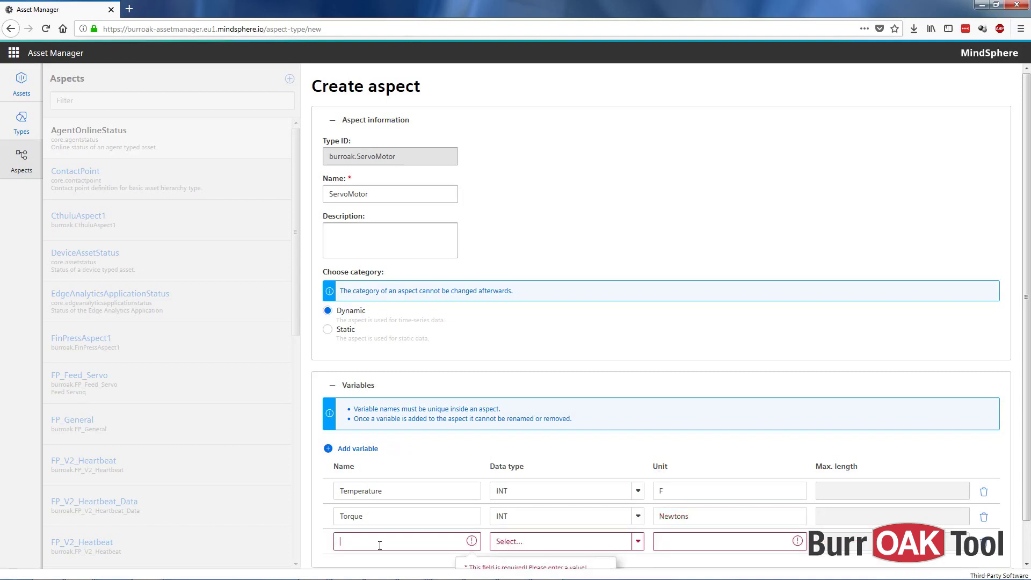
type("Velocity")
left_click(636, 545)
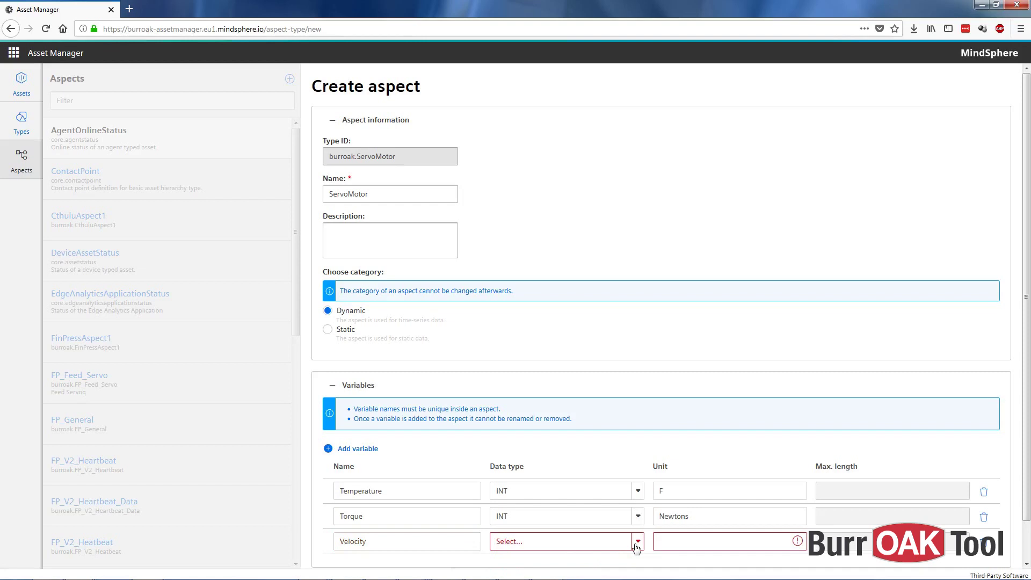
left_click(636, 544)
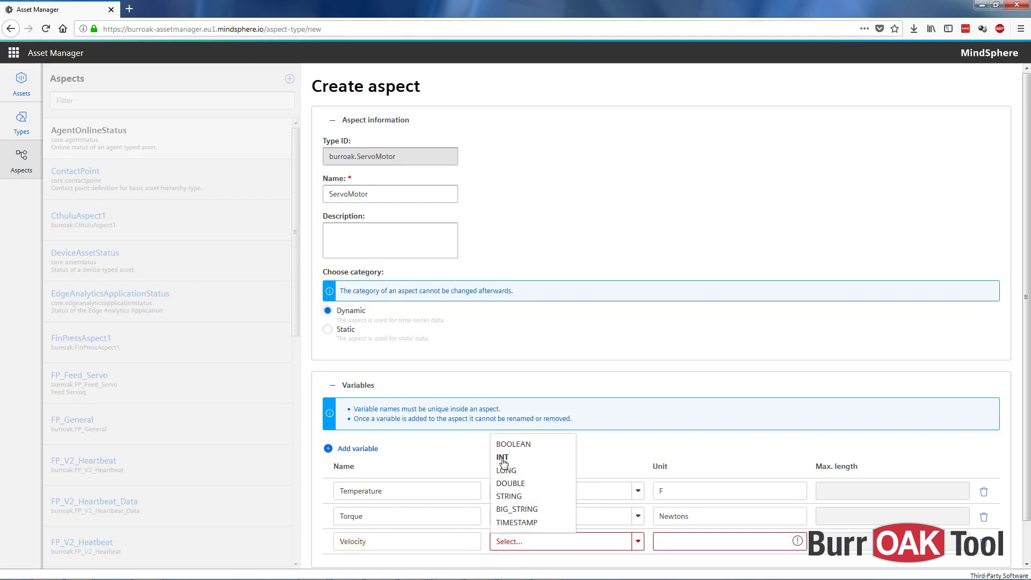
left_click(700, 539)
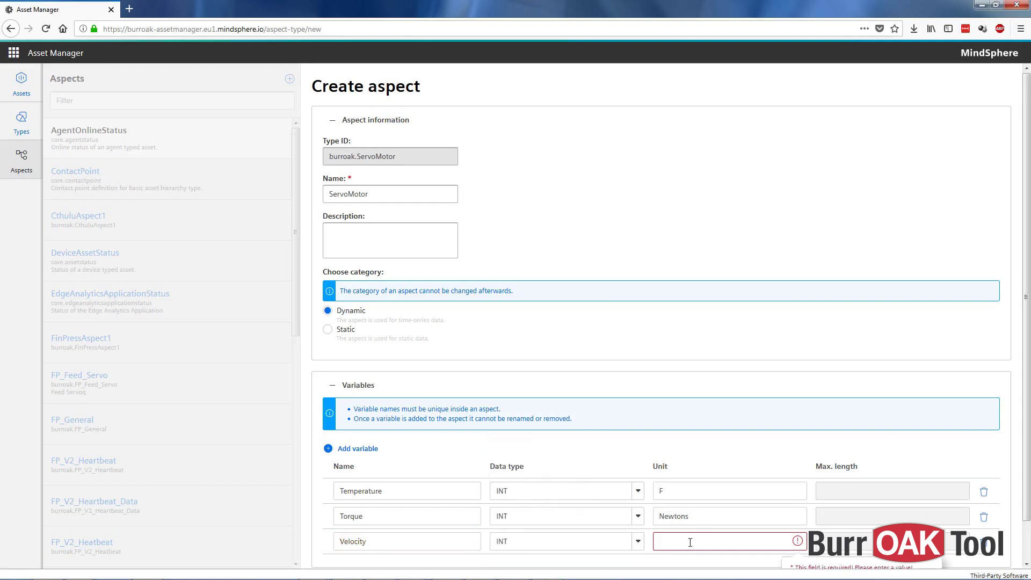
type("mm/s")
scroll(730, 460, "down", 1)
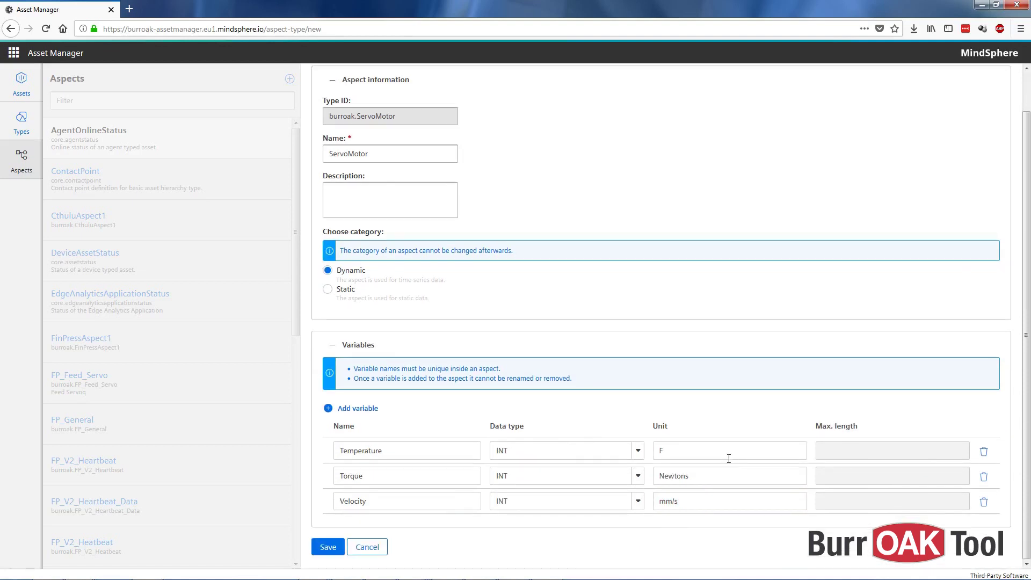
- Save the ServoMotor aspect and switch to the asset types list
left_click(326, 548)
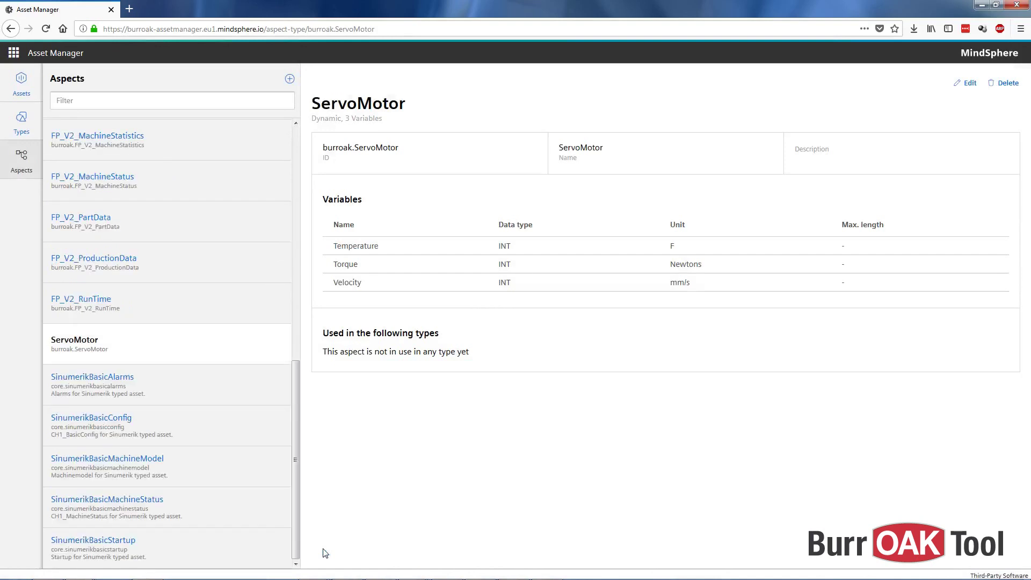
left_click(33, 126)
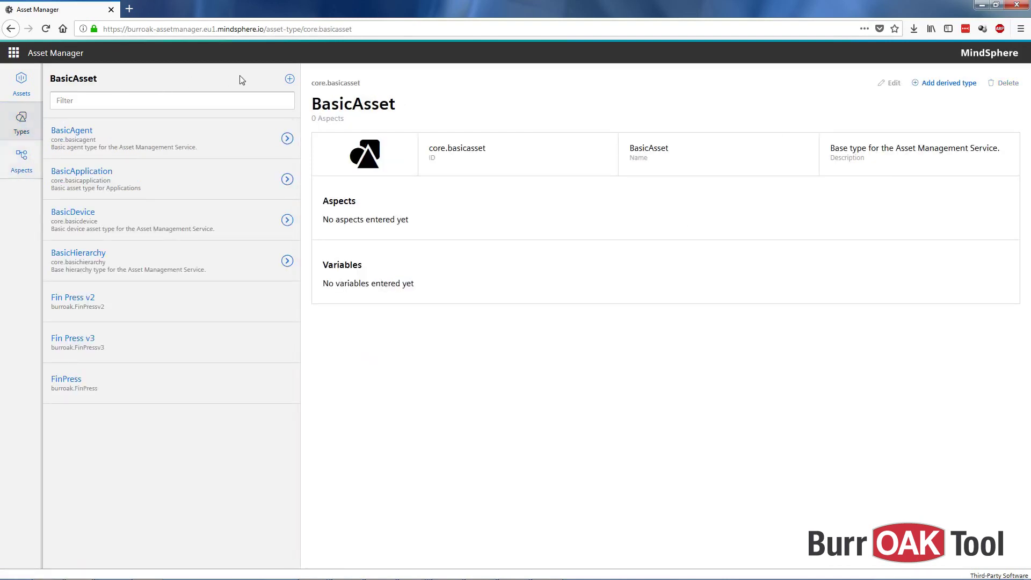
- Start a new type under BasicAsset named TriumphBender
left_click(291, 80)
left_click(366, 241)
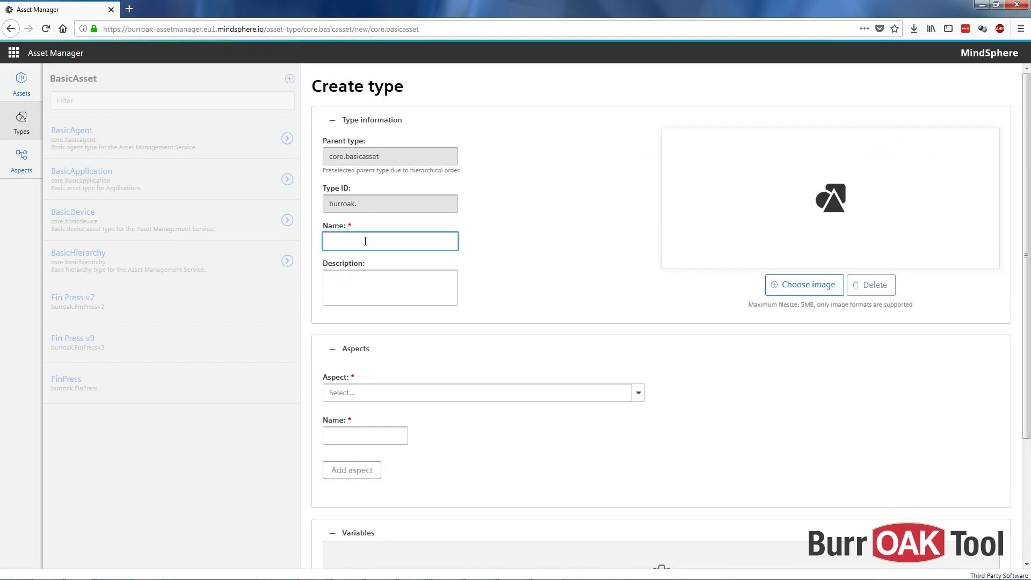
type("TriumphBender")
- Add a burroak.ServoMotor aspect named Feed_Servo to the type
left_click(639, 395)
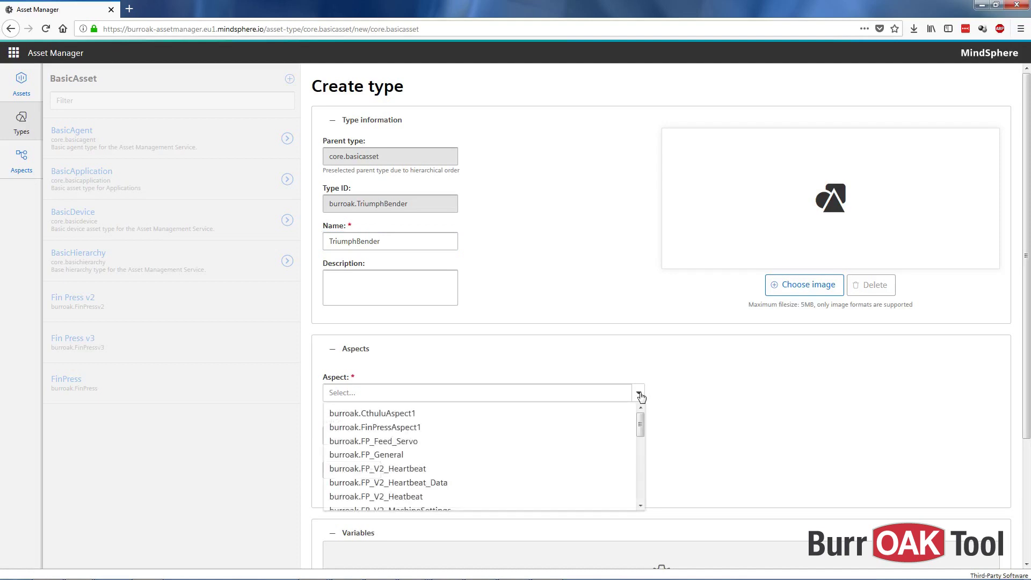
scroll(484, 418, "down", 10)
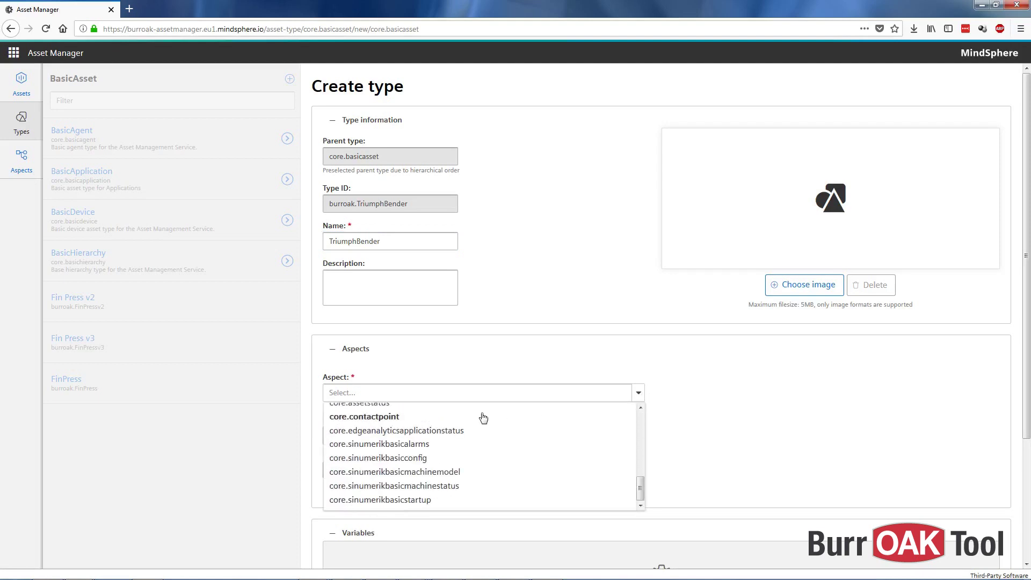
left_click_drag(640, 489, 639, 471)
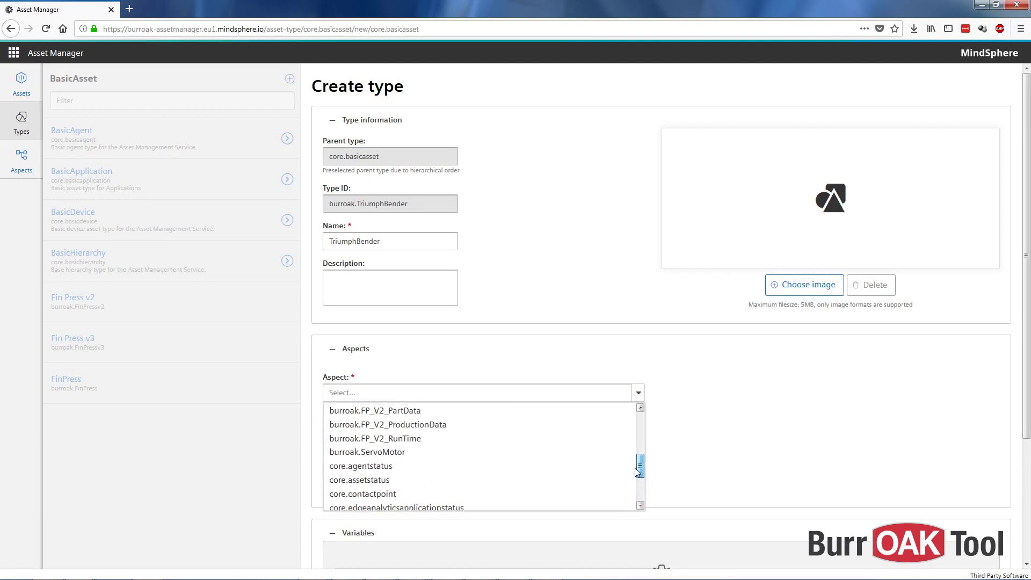
left_click(399, 454)
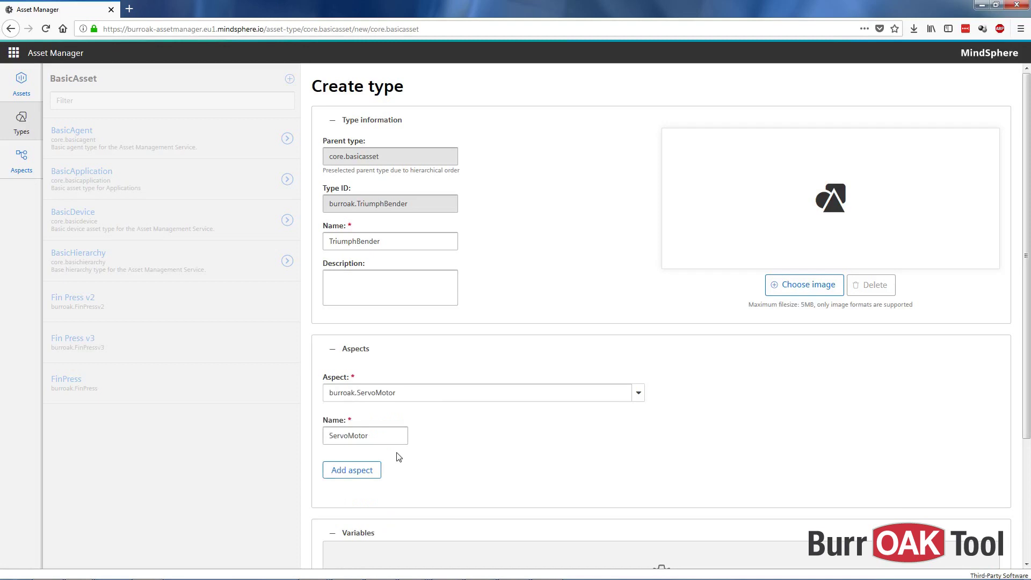
left_click(379, 440)
double_click(378, 440)
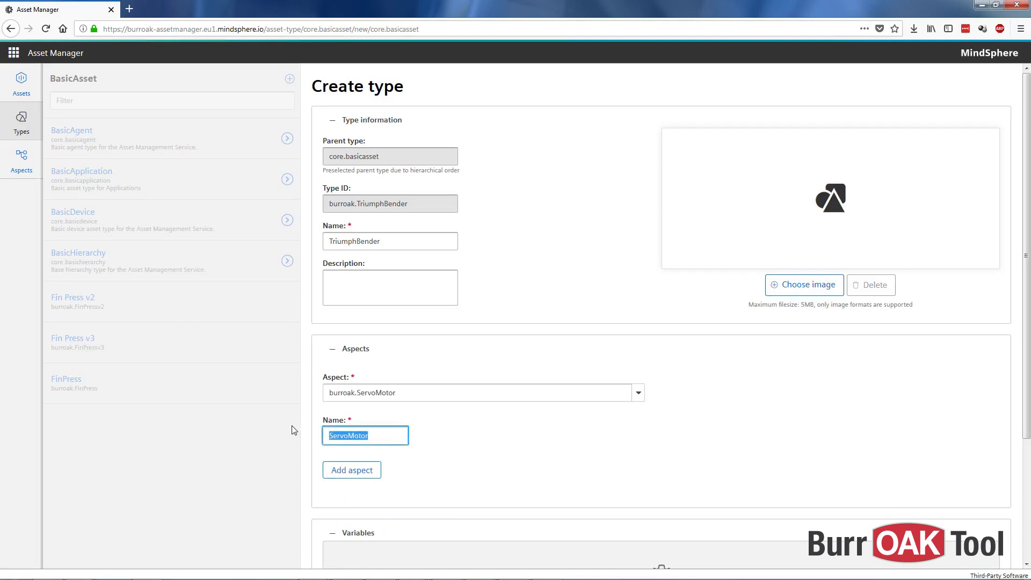
type("Feed Ser")
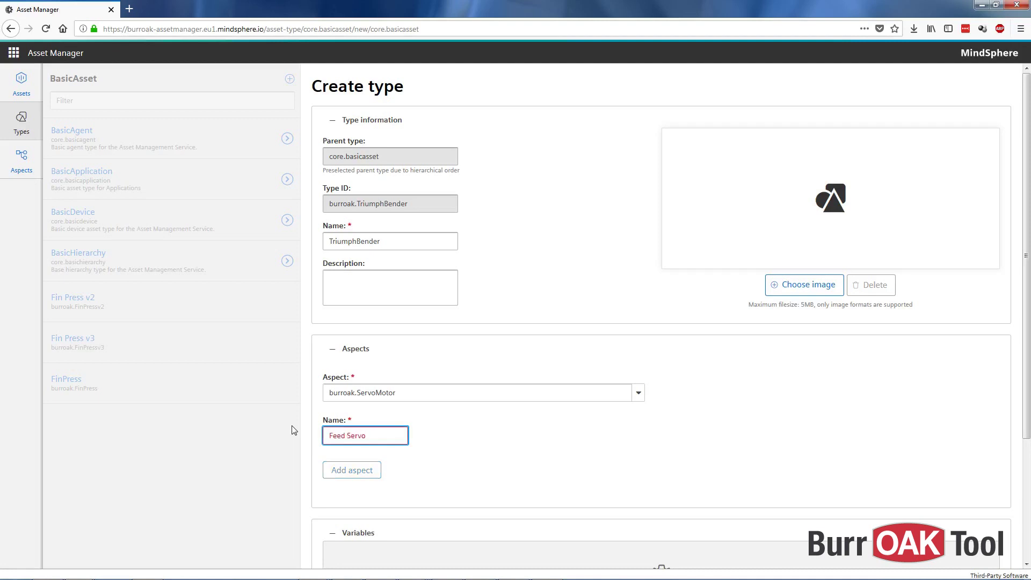
type("vo")
key("Left")
key("Left")
key("Left")
key("Left")
key("Left")
key("BackSpace")
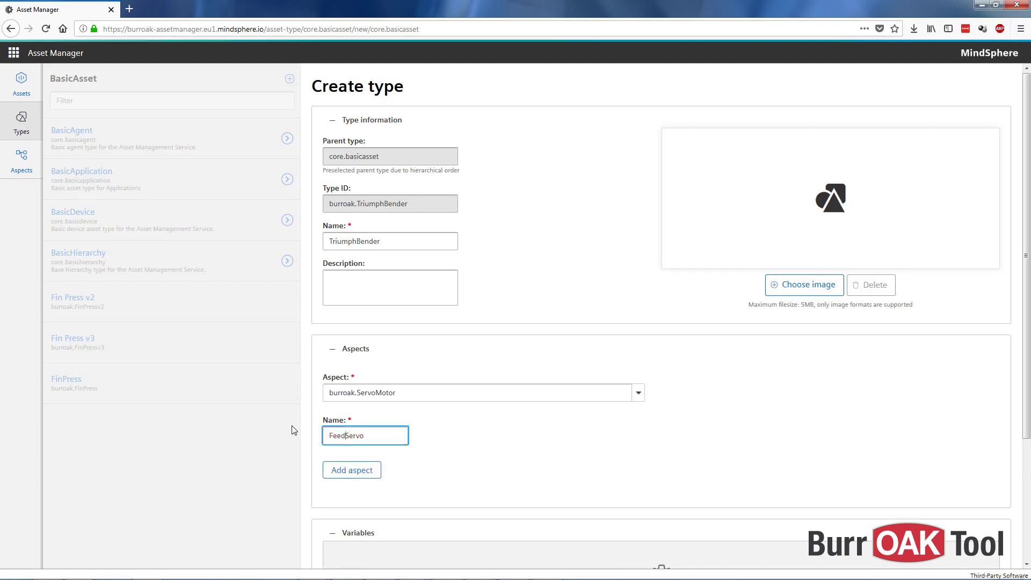
type("_")
left_click(360, 470)
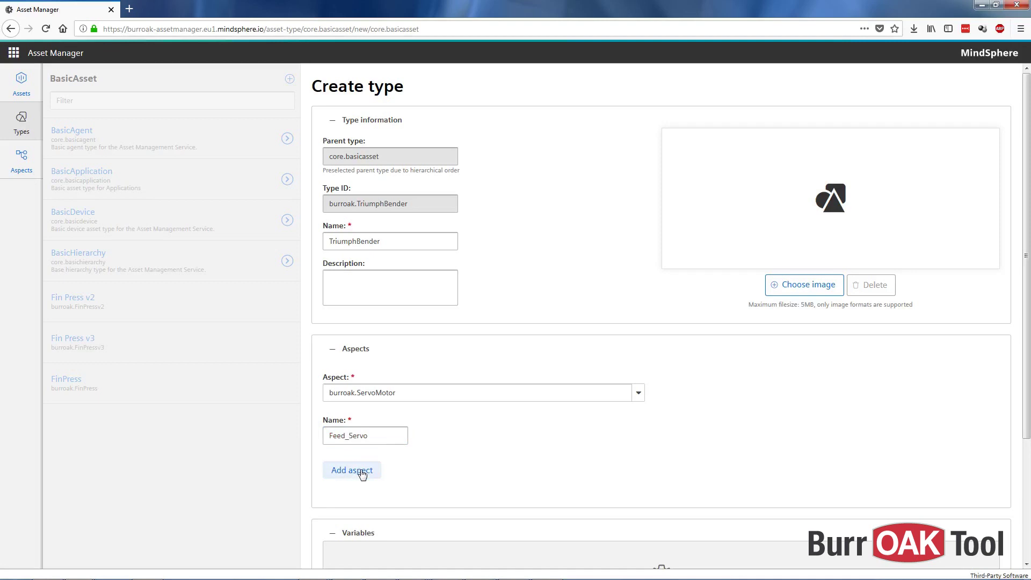
- Add a second burroak.ServoMotor aspect named CutPull_Servo
left_click(409, 392)
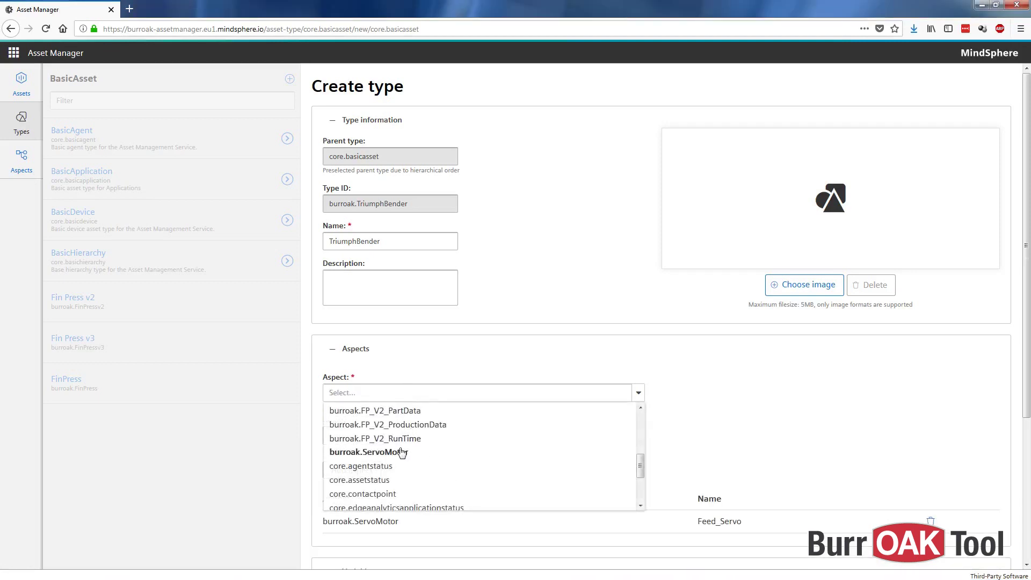
left_click(376, 452)
double_click(369, 435)
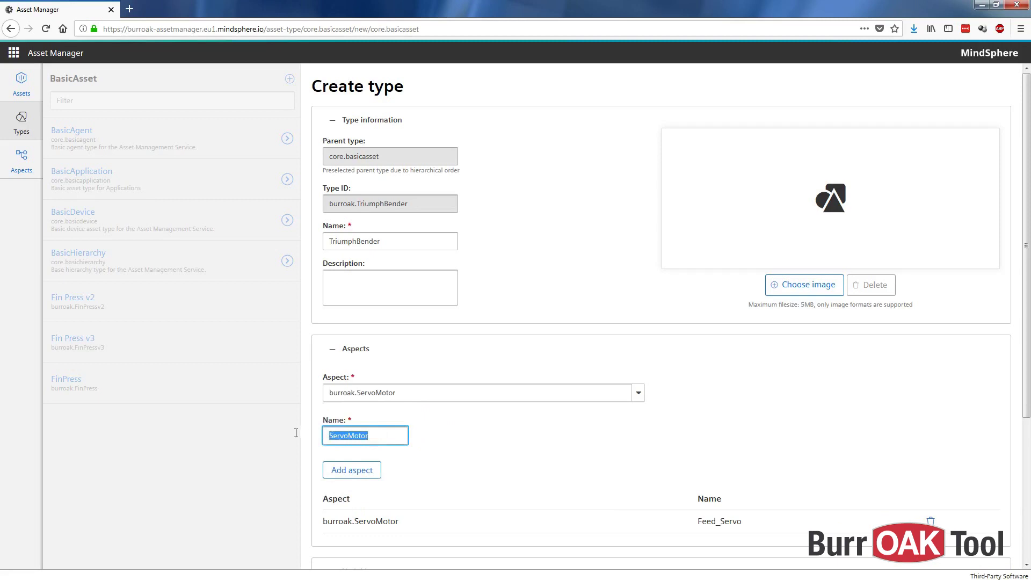
type("C")
key("BackSpace")
type("CutPull_Servo")
left_click(358, 474)
- Add a third ServoMotor aspect named FLC_Servo and save the TriumphBender type
left_click(435, 395)
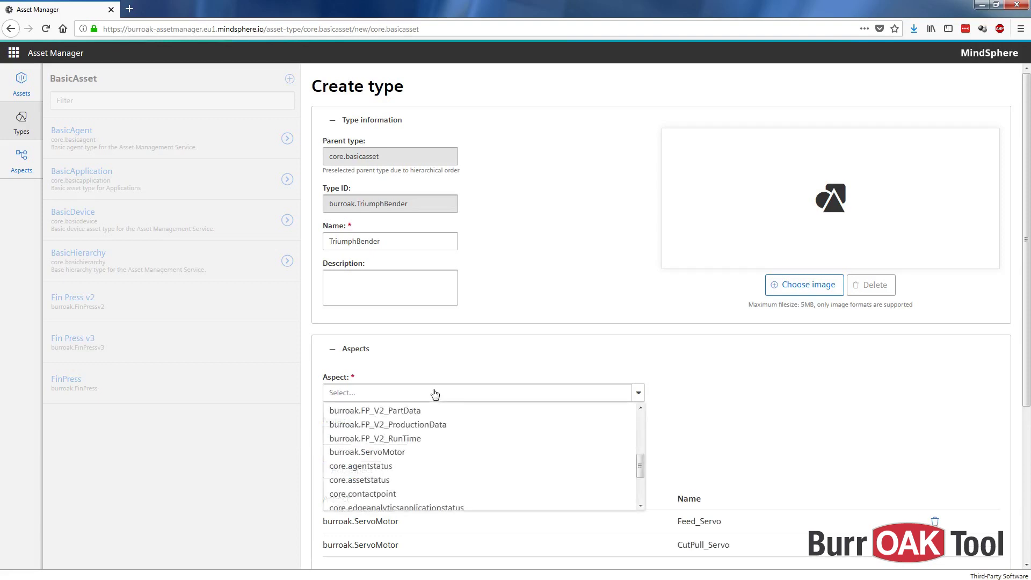
left_click(408, 454)
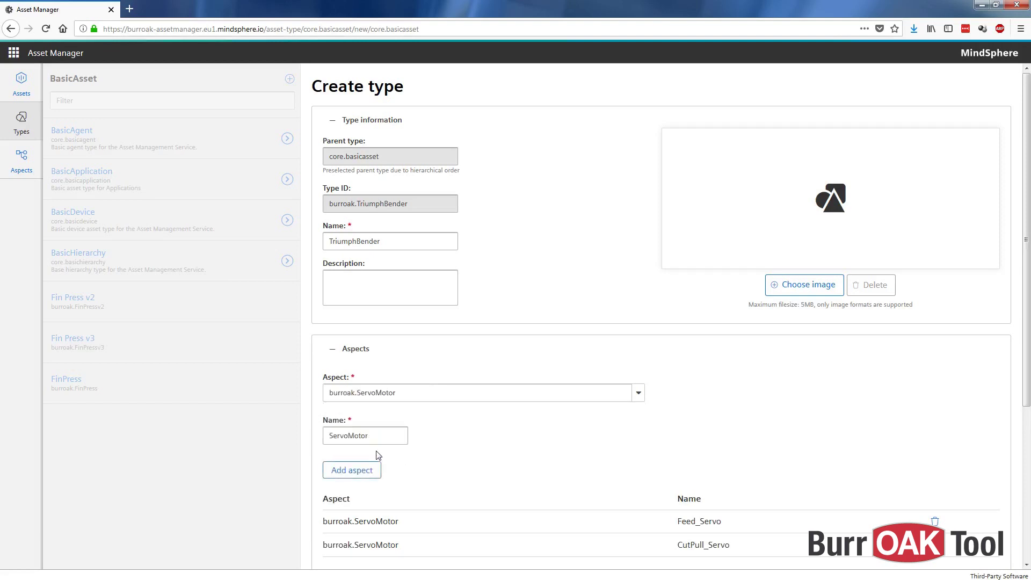
double_click(373, 435)
type("FLC_Servo")
left_click(352, 470)
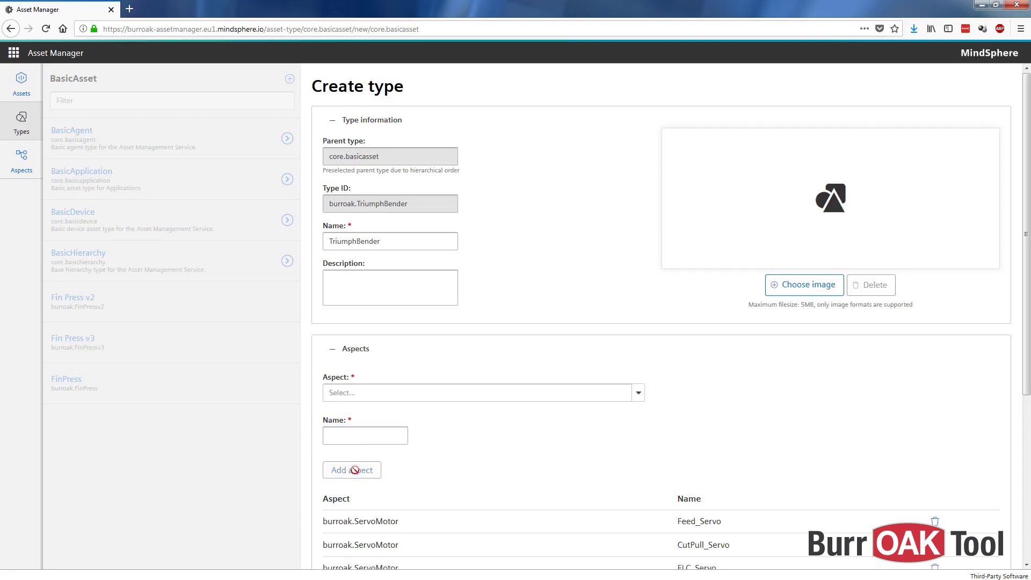
scroll(511, 461, "down", 1)
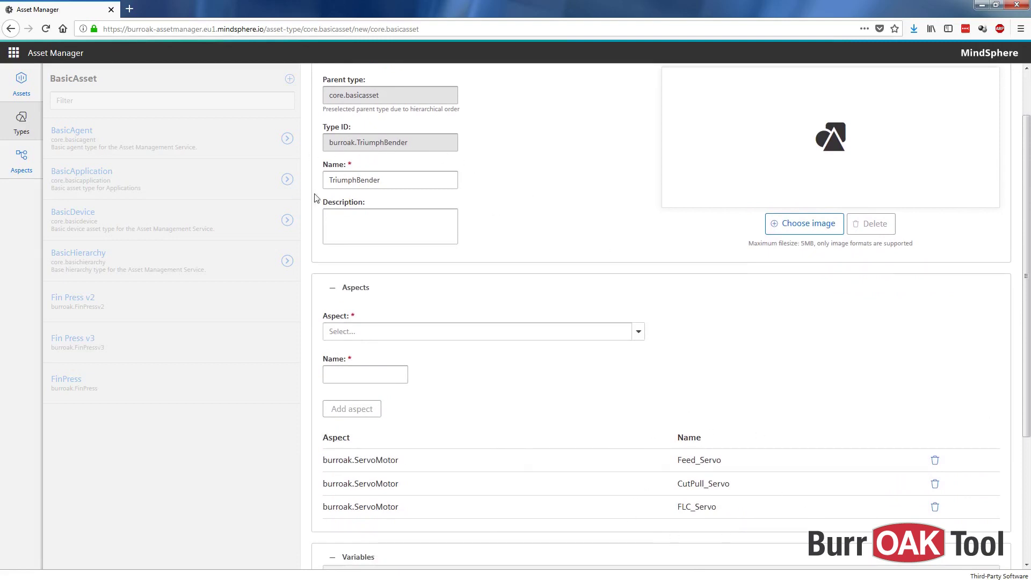
scroll(519, 223, "down", 3)
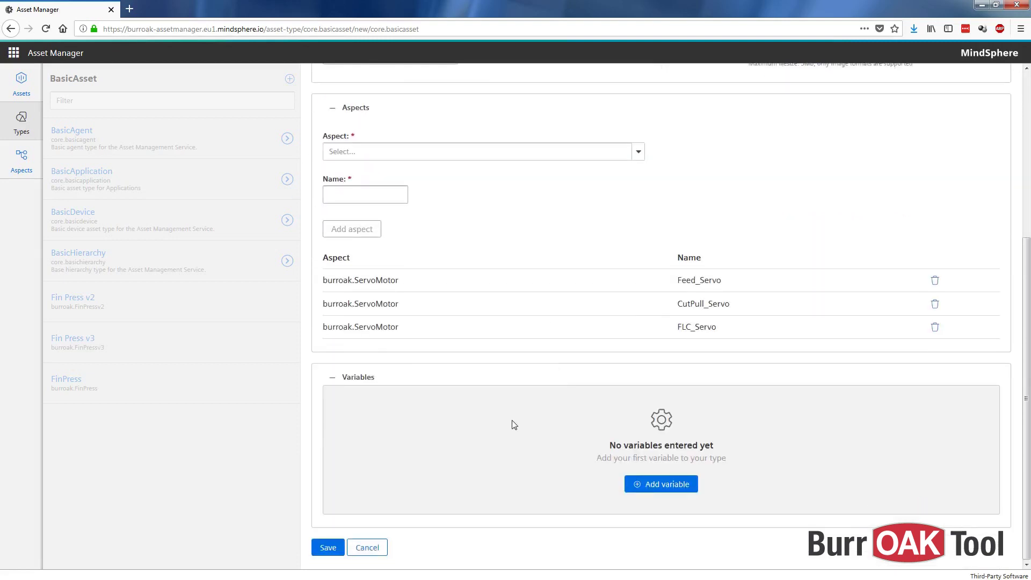
left_click(326, 548)
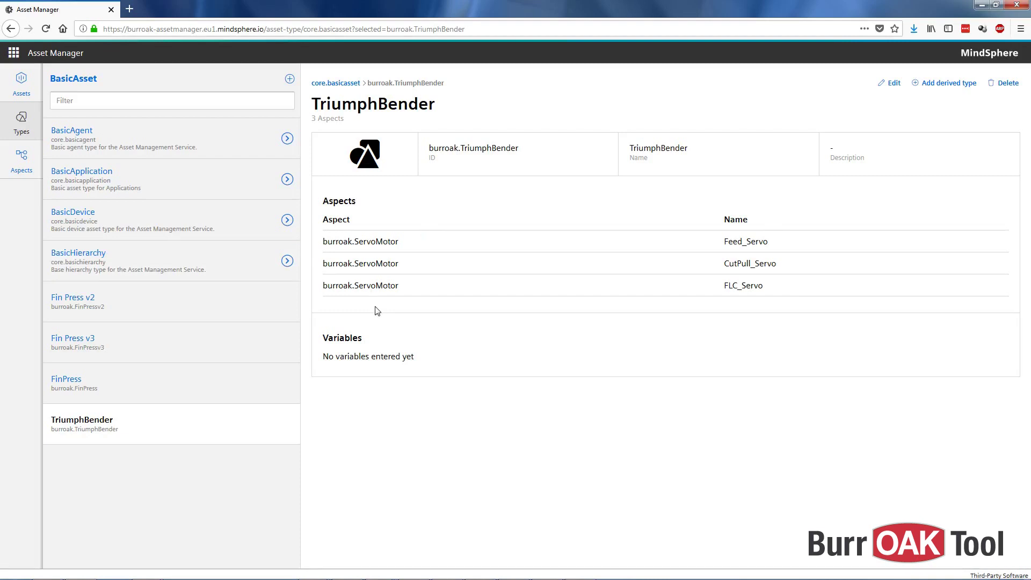
- Go to the assets list and start adding a new asset under burroak
left_click(19, 82)
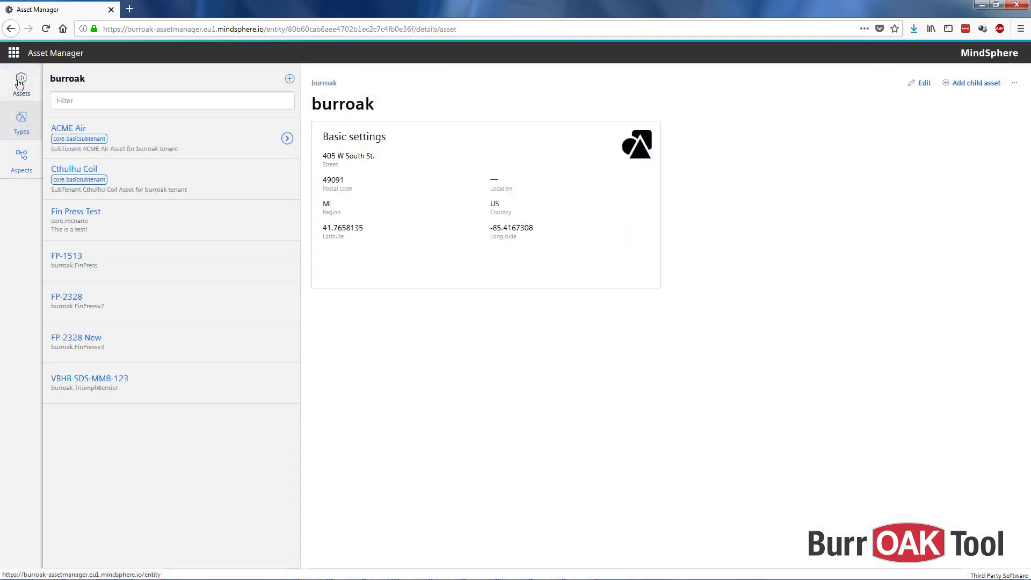
left_click(289, 79)
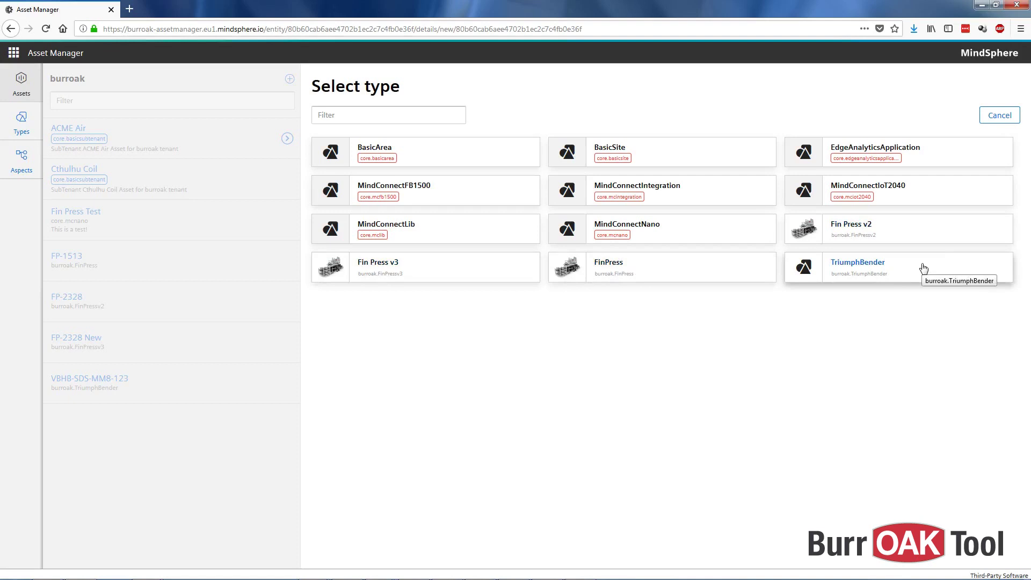
- Pick TriumphBender as the type for the new burroak asset
left_click(922, 267)
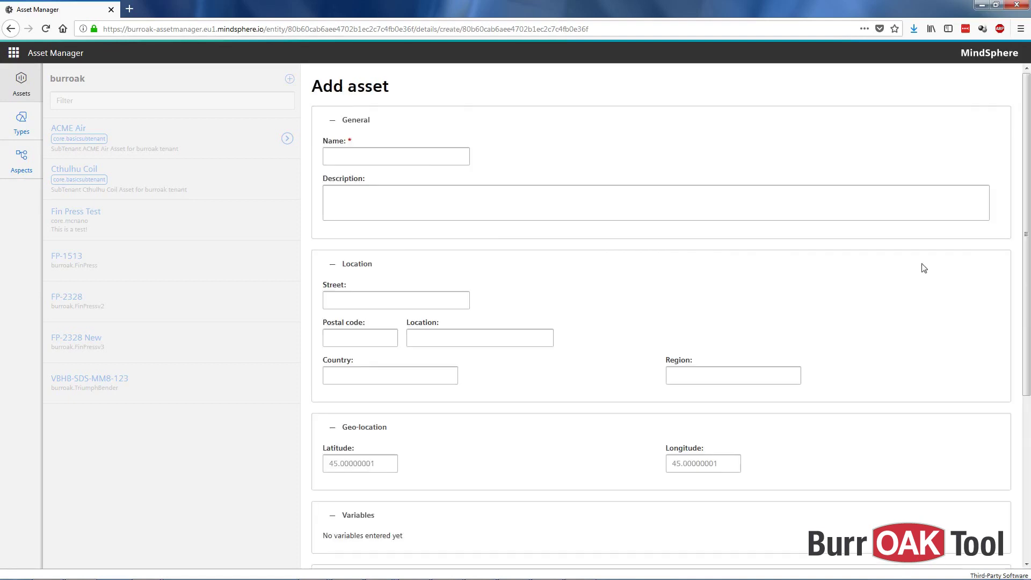
- Name the asset VBHB-SDS-MM8, leave location fields at defaults, and save it
left_click(433, 156)
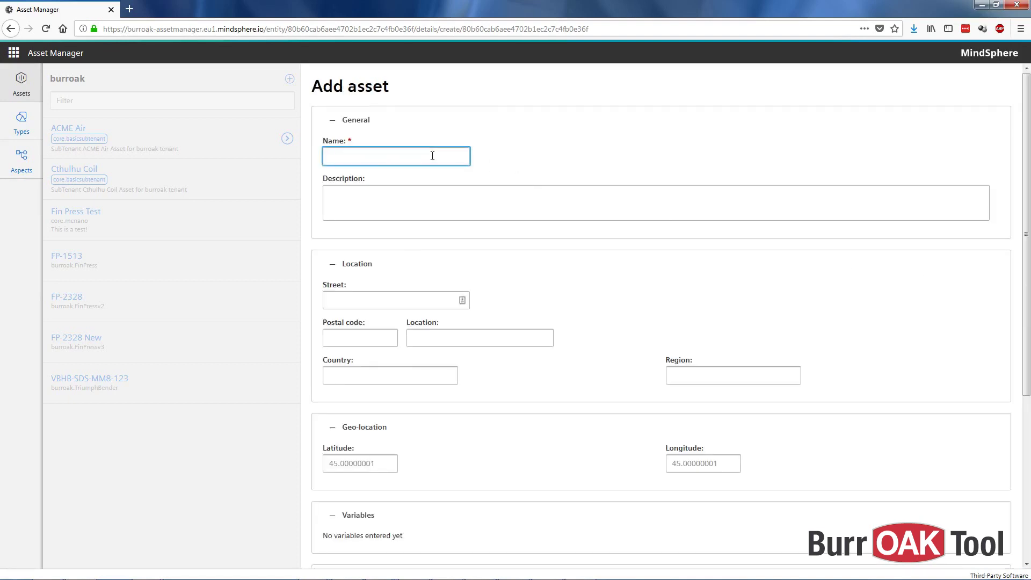
type("VB")
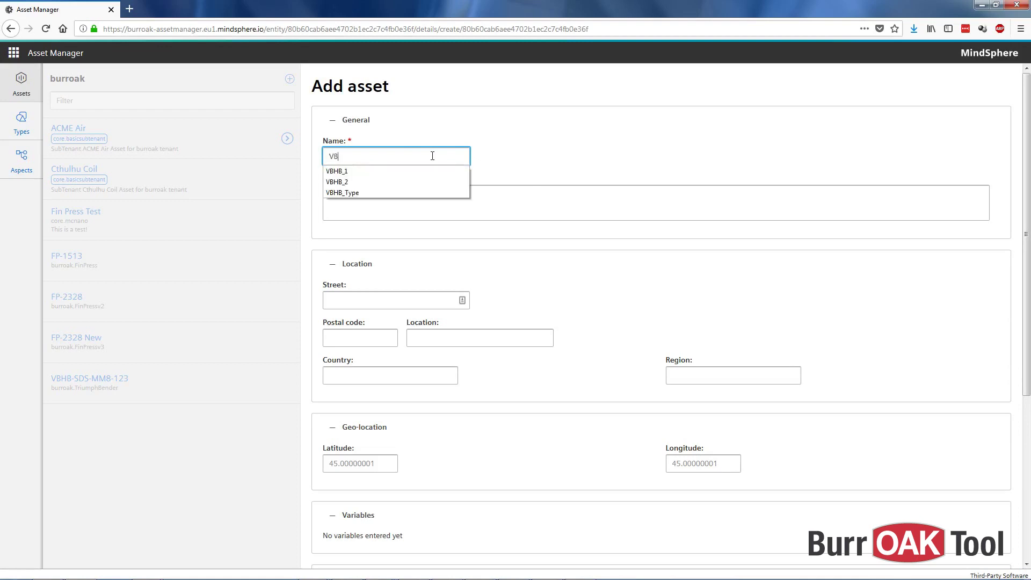
type("HB-SDS-MM8-123")
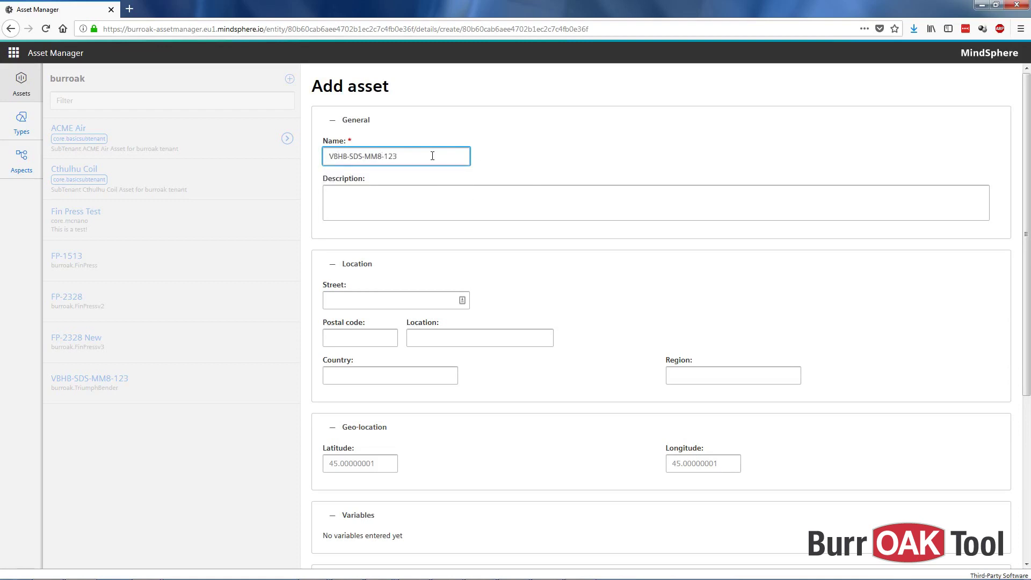
left_click(448, 210)
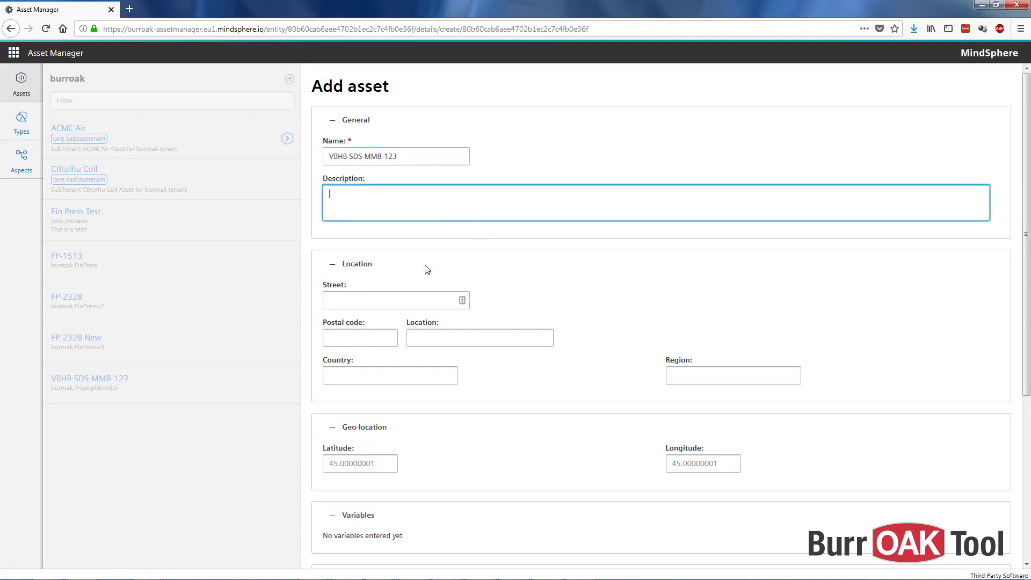
left_click(407, 300)
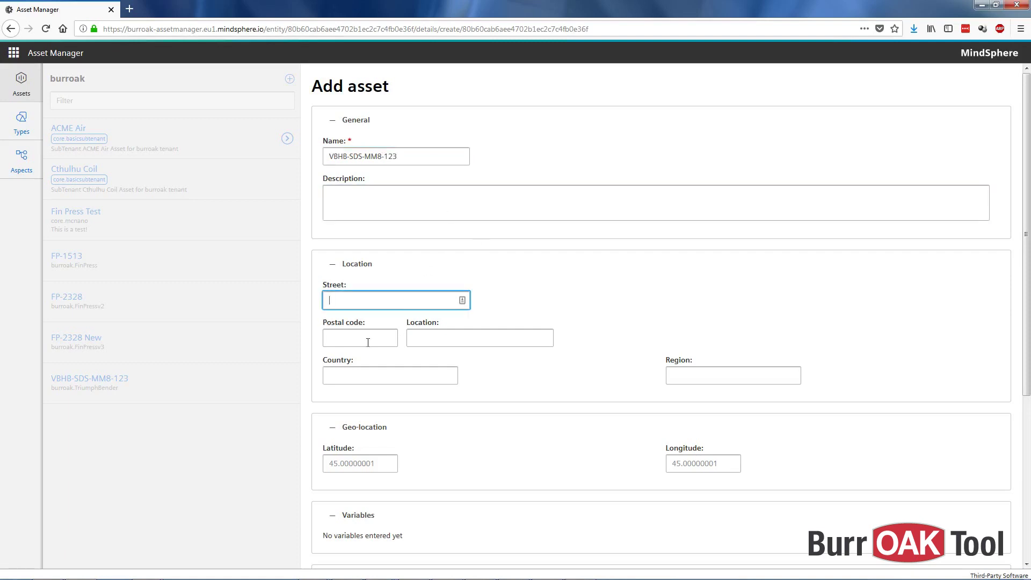
left_click(353, 466)
left_click(679, 464)
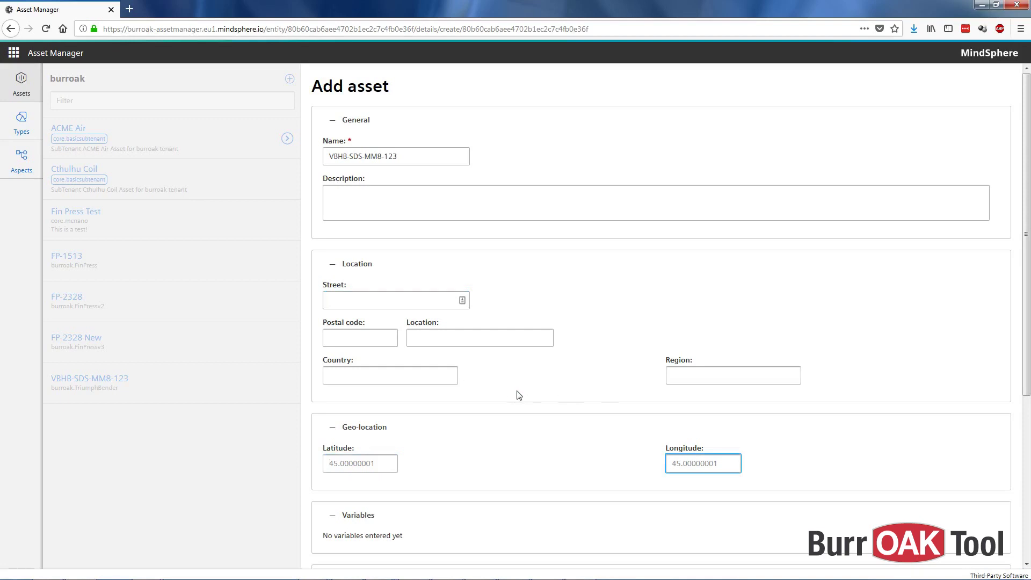
scroll(519, 396, "down", 1)
scroll(519, 396, "down", 4)
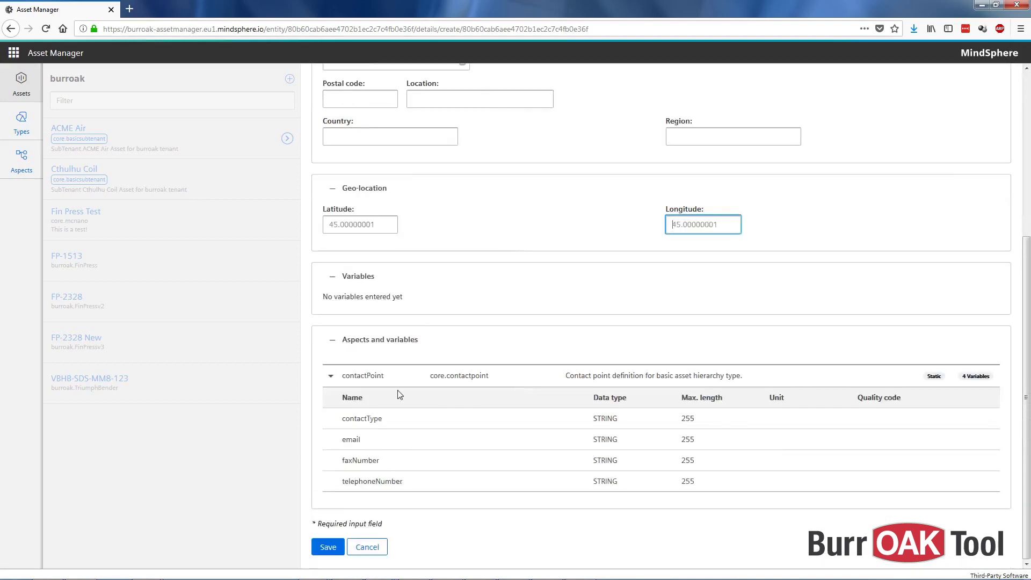
left_click(329, 548)
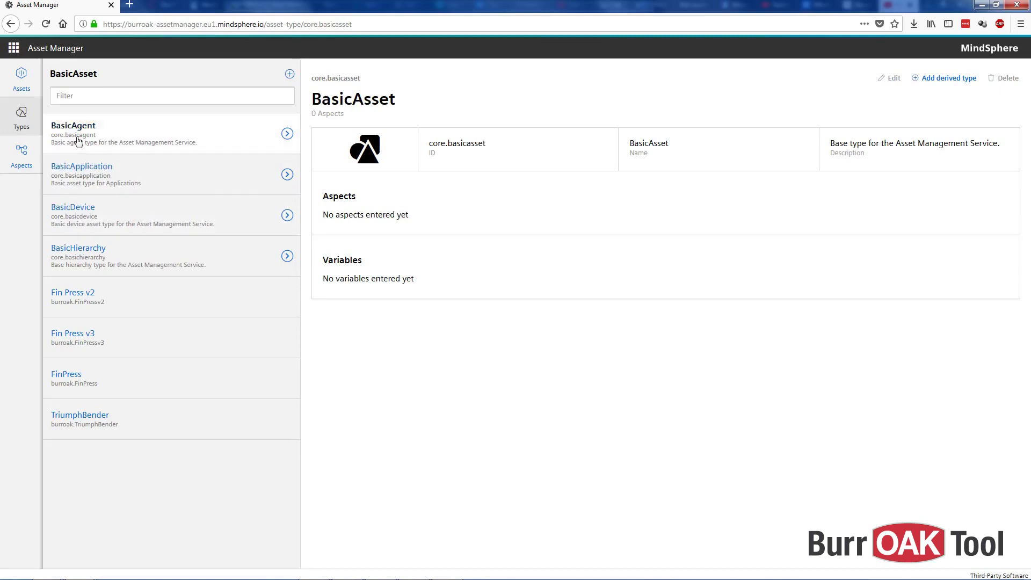
- Open TriumphBender's details showing aspects Feed_Servo, CutPull_Servo and FLC_Servo
left_click(214, 422)
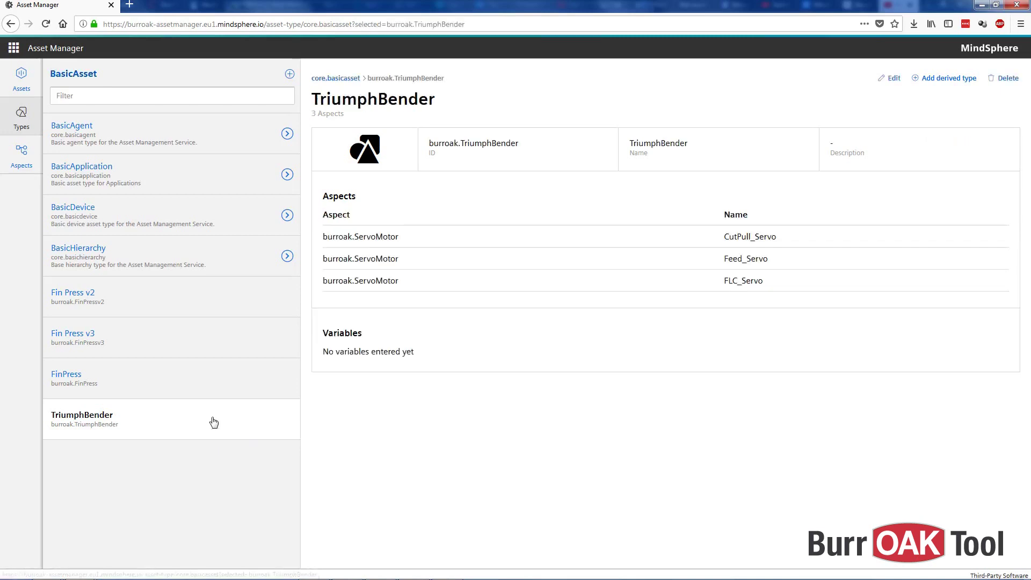
- Start a type derived from TriumphBender named TriumphBender_Conveyors, described 'Has conveyors'
left_click(950, 80)
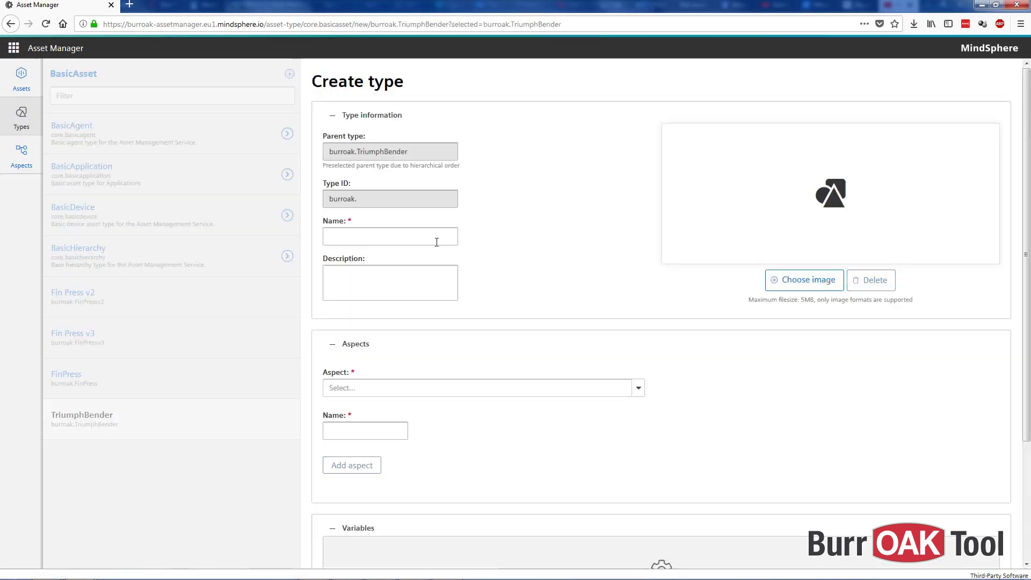
left_click(437, 242)
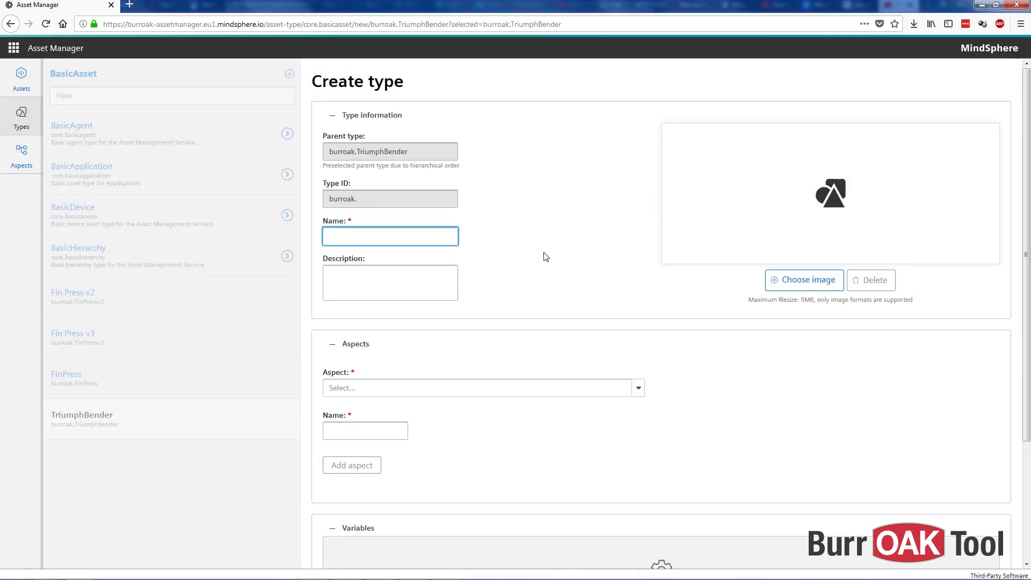
type("Tr")
key("Down")
key("Return")
type("_Conve")
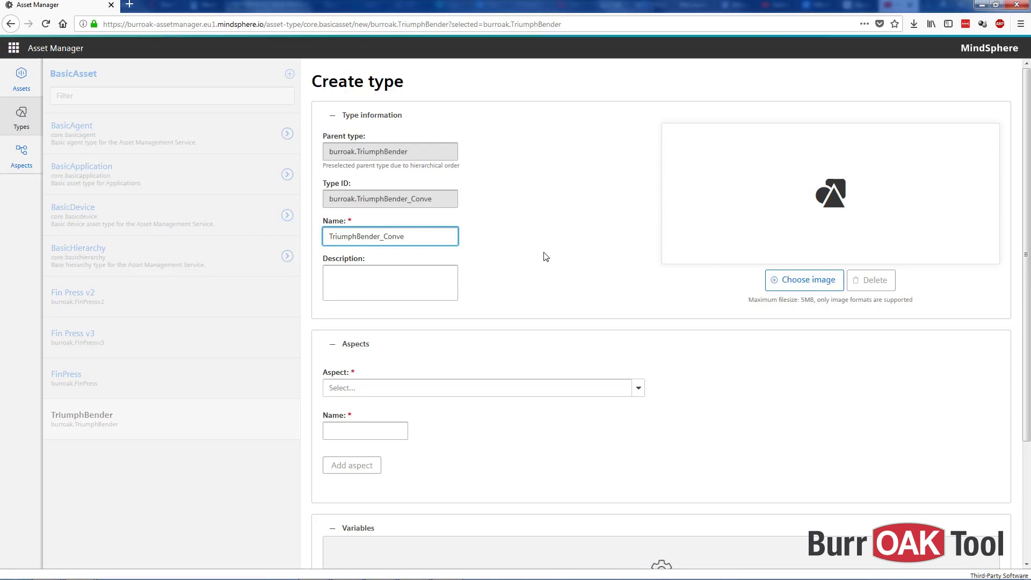
type("yors")
left_click(433, 287)
type("Has con")
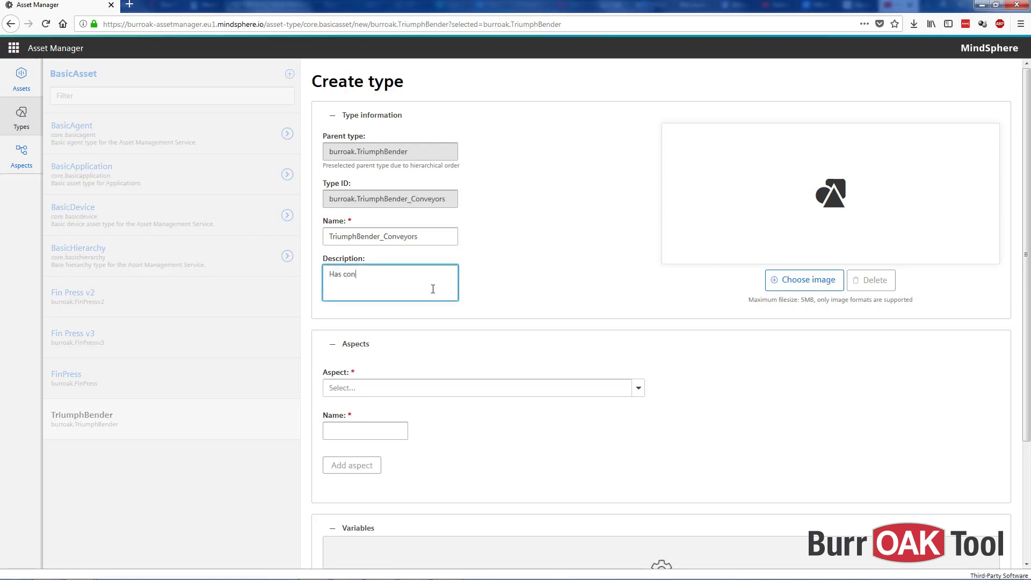
type("veyors")
- Add a burroak.ServoMotor aspect named Conveyor_Motor and save the derived type
left_click(422, 390)
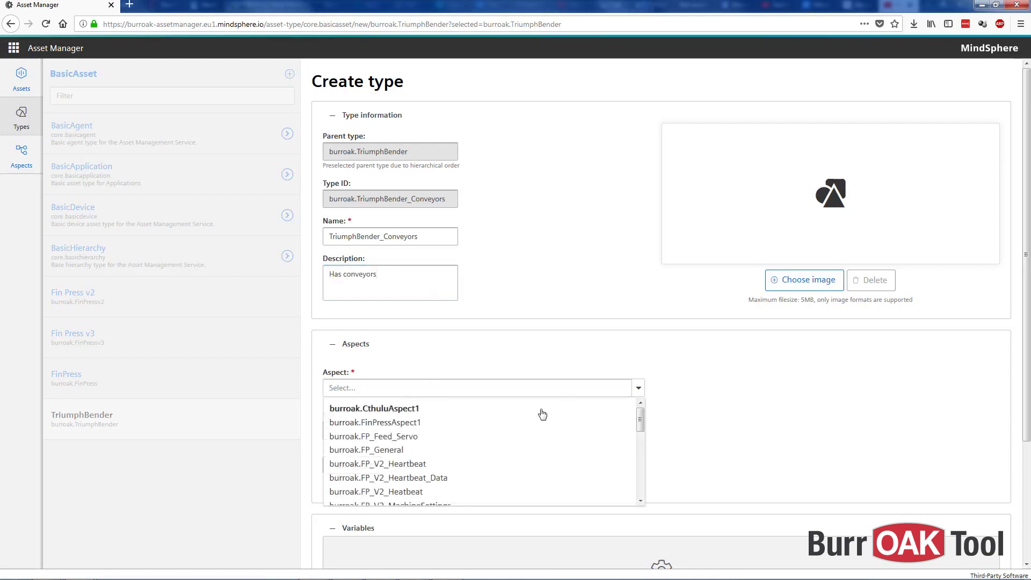
scroll(529, 413, "down", 5)
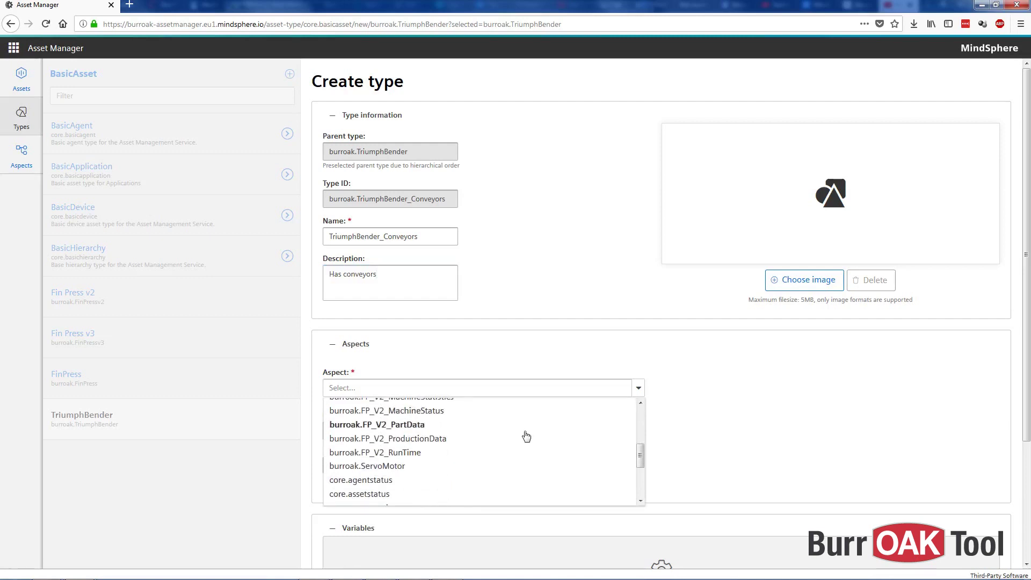
left_click(403, 467)
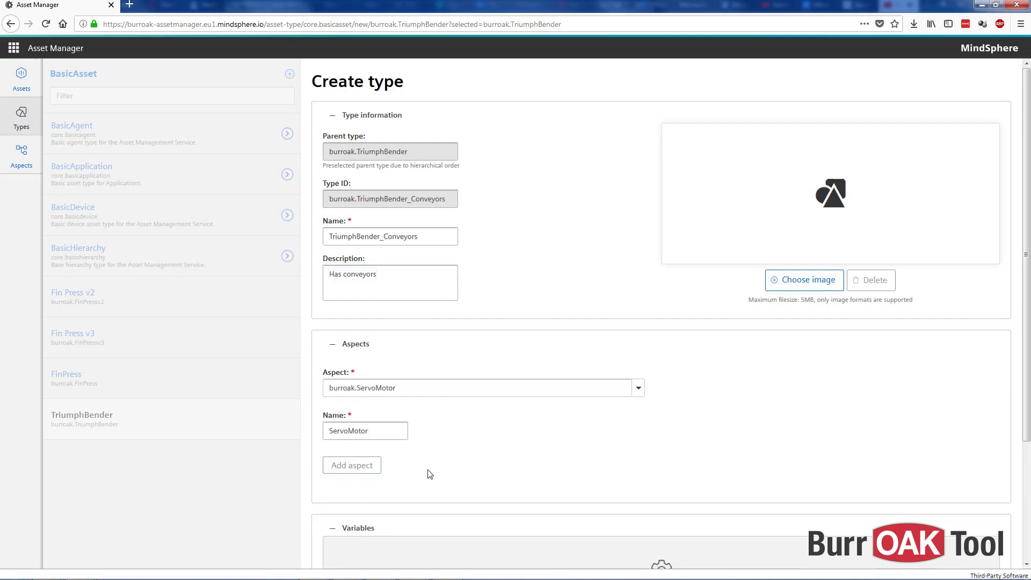
double_click(378, 436)
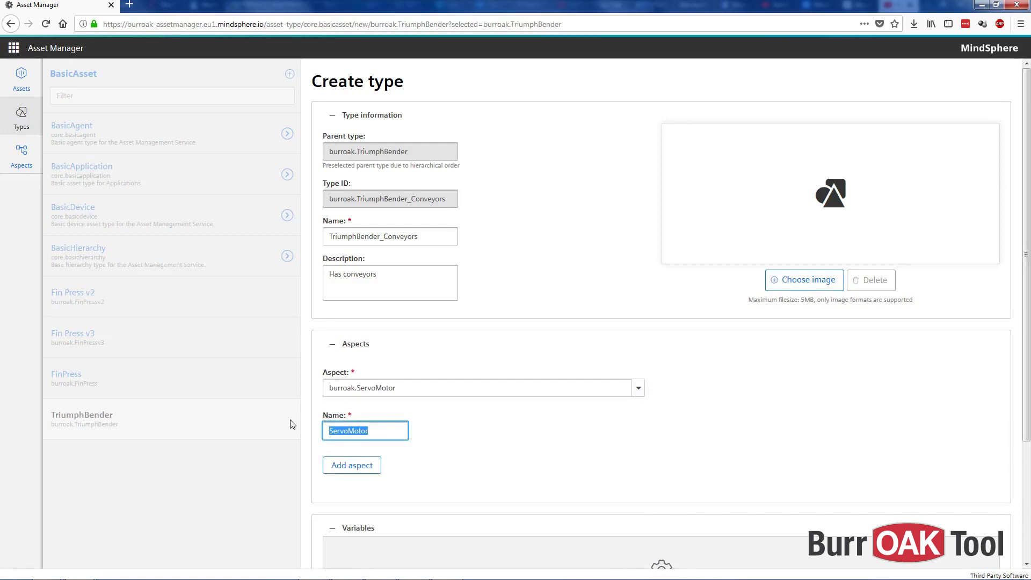
type("Conveyor_M")
left_click(363, 471)
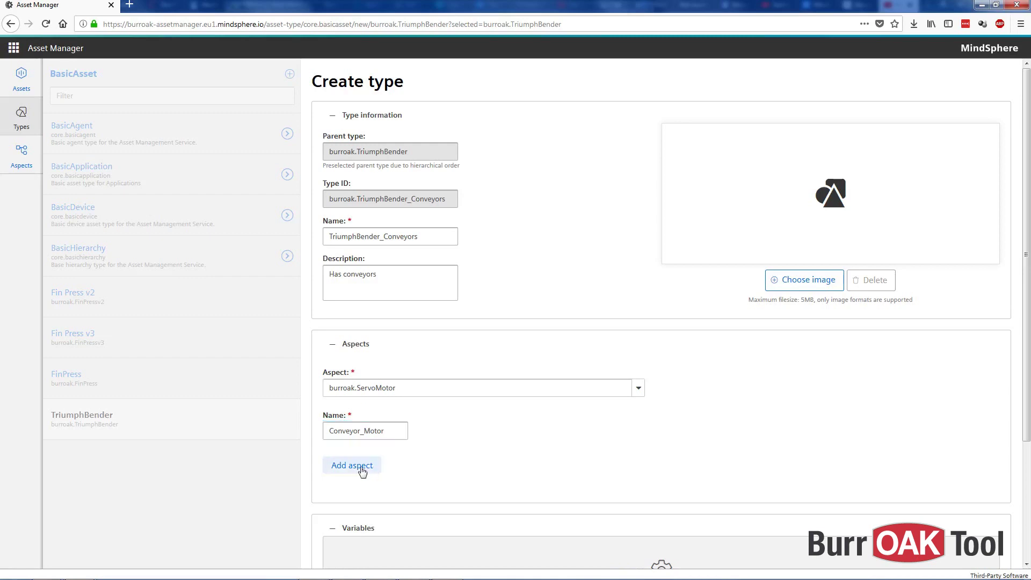
scroll(535, 450, "down", 3)
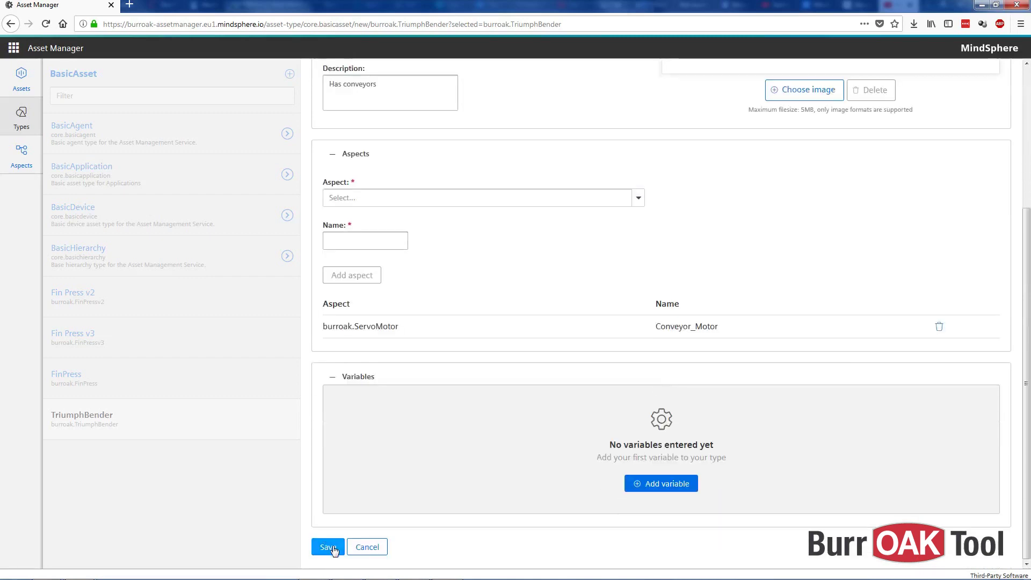
left_click(328, 548)
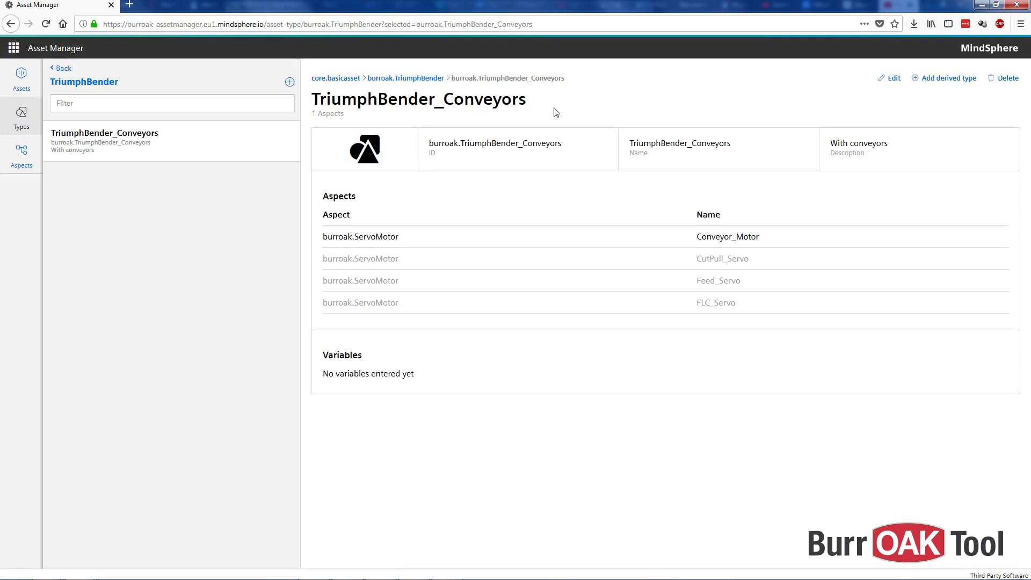
- Check the inherited ServoMotor aspects, then reopen TriumphBender to confirm its derived TriumphBender_Conveyors type
left_click_drag(327, 258, 394, 302)
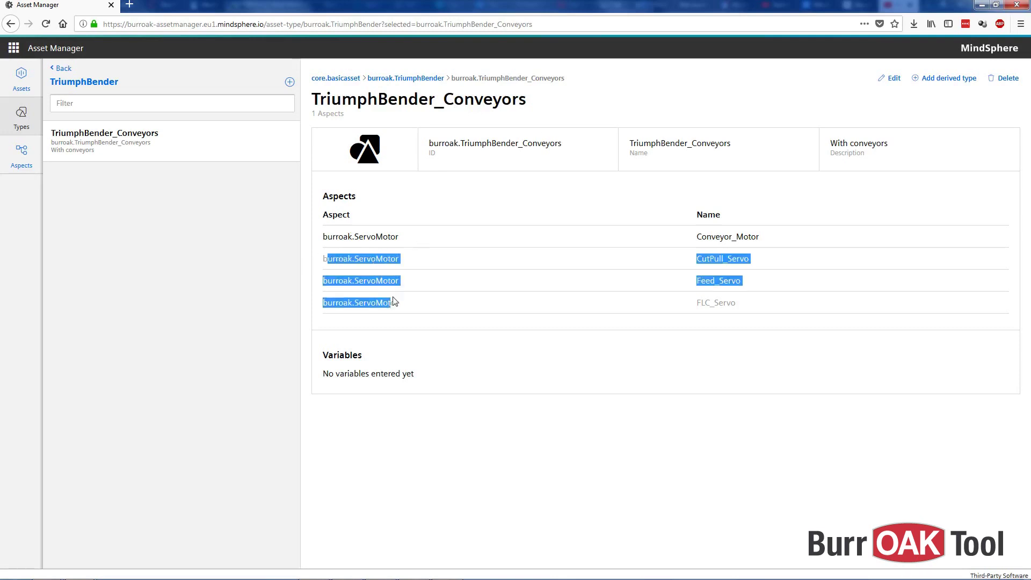
left_click(426, 310)
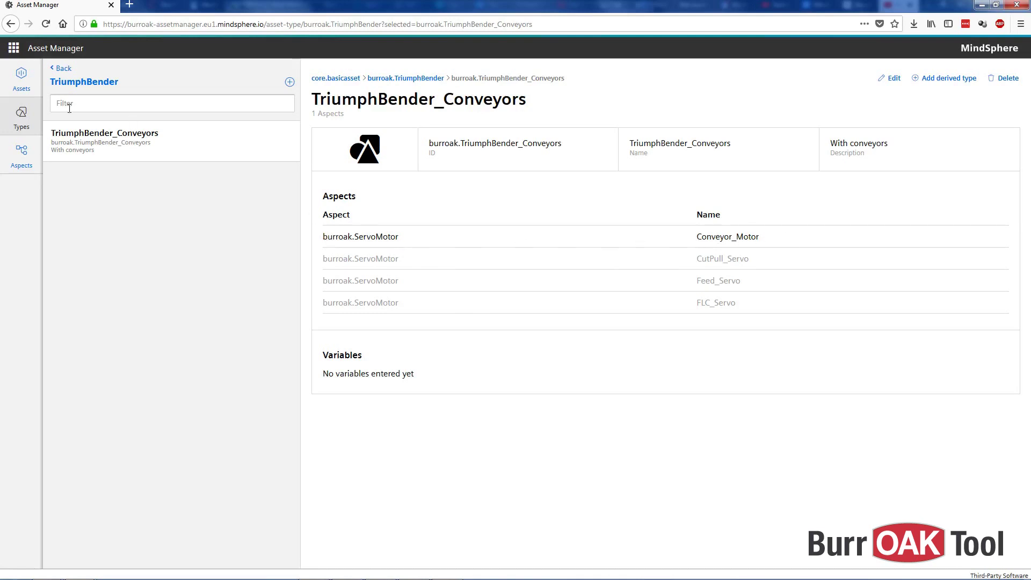
left_click(21, 117)
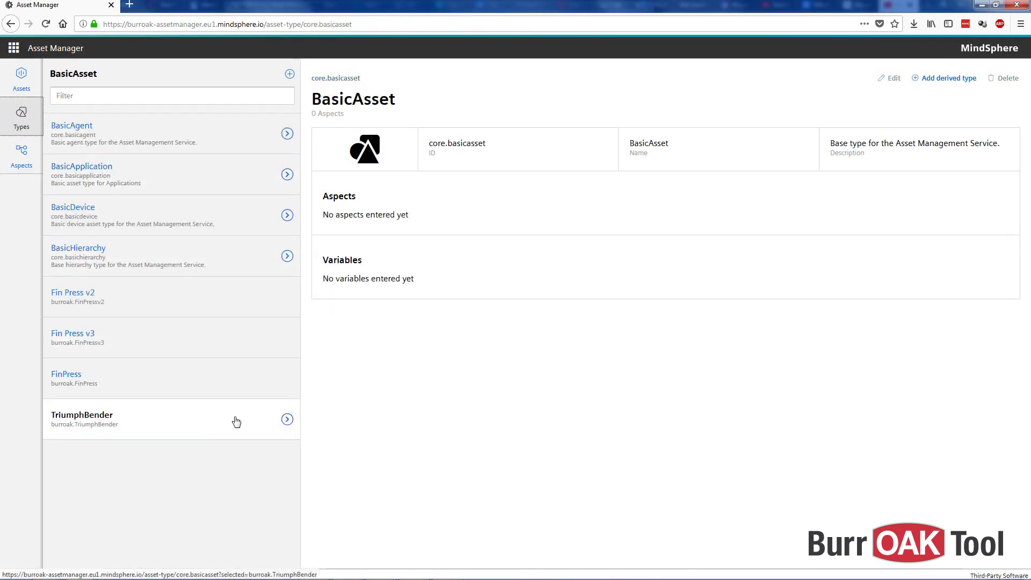
left_click(288, 419)
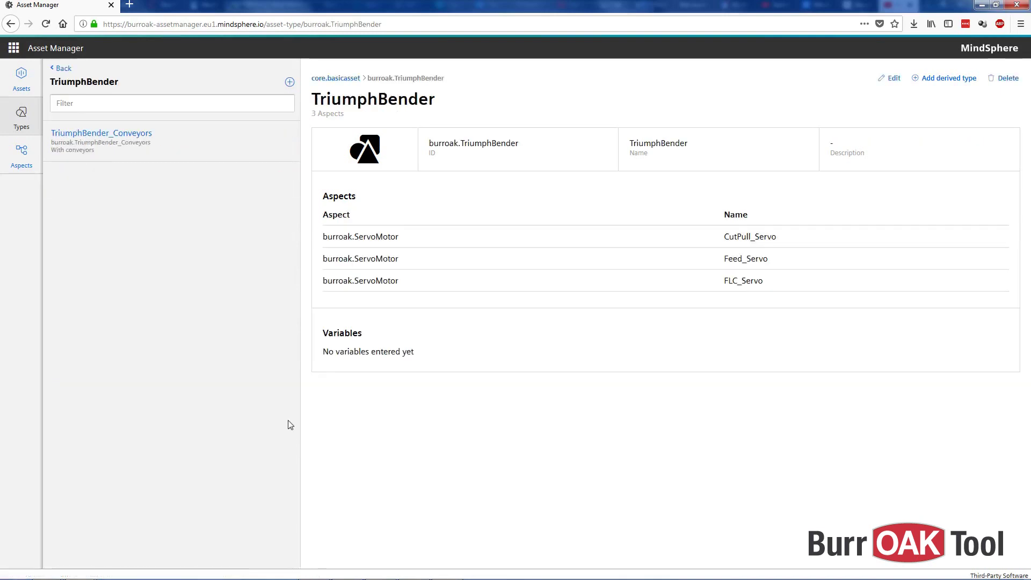